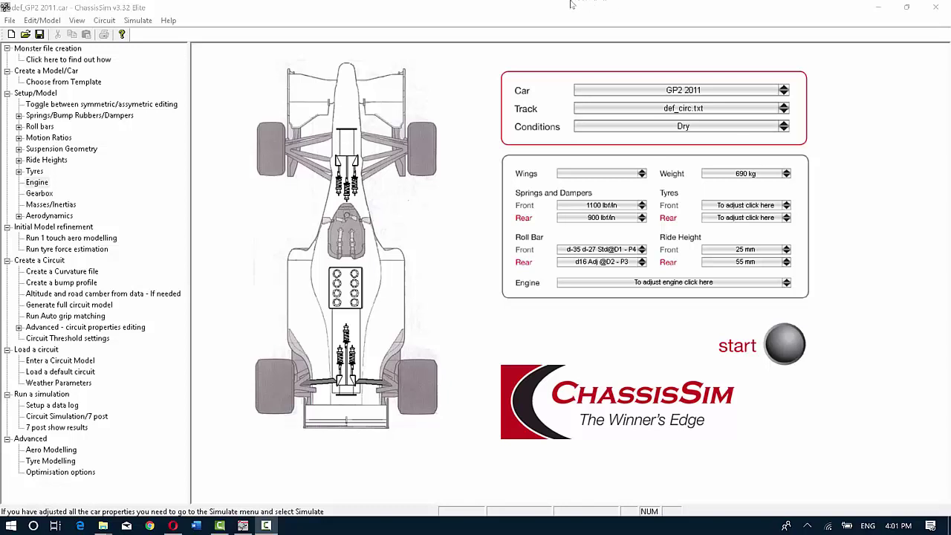
- Bring the ChassisSim registration page in Opera forward and scroll to the password fields
click(573, 5)
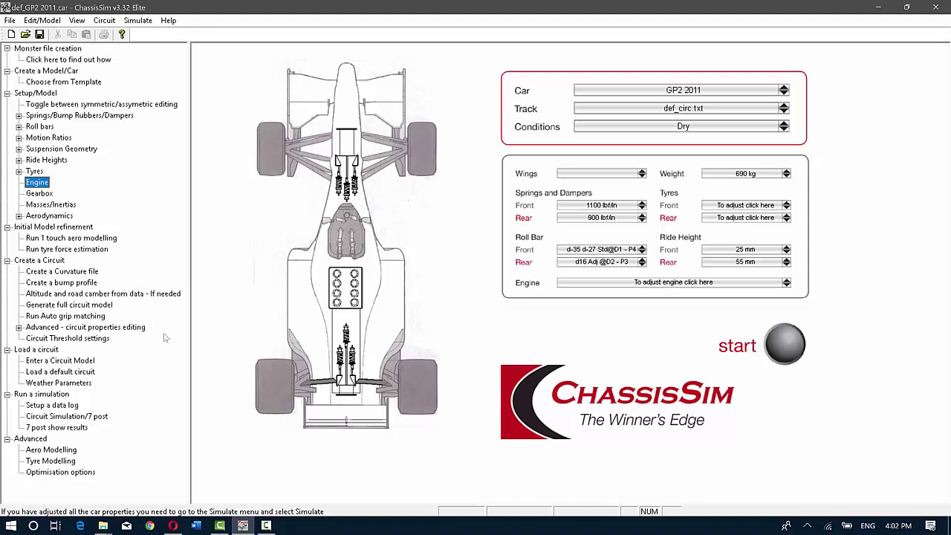
click(175, 526)
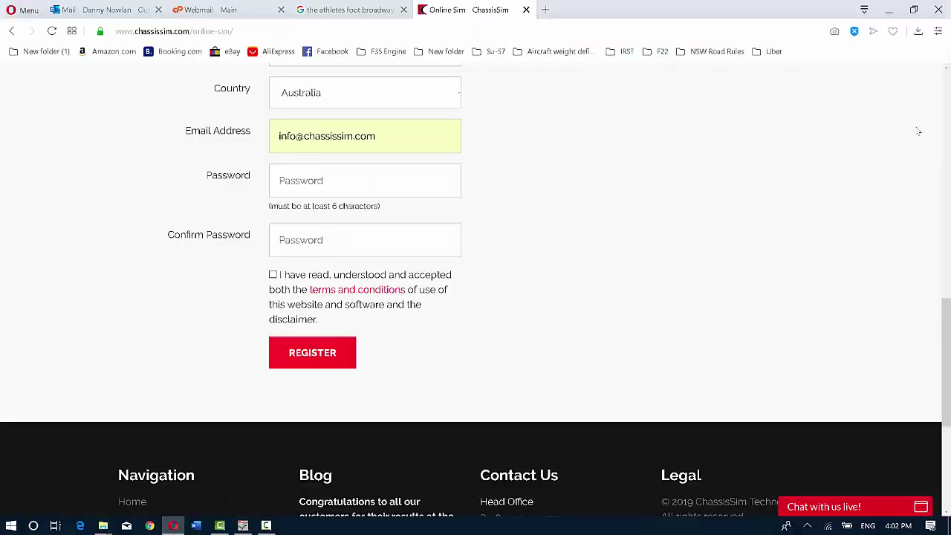
scroll(946, 371, up, 2)
scroll(942, 134, up, 8)
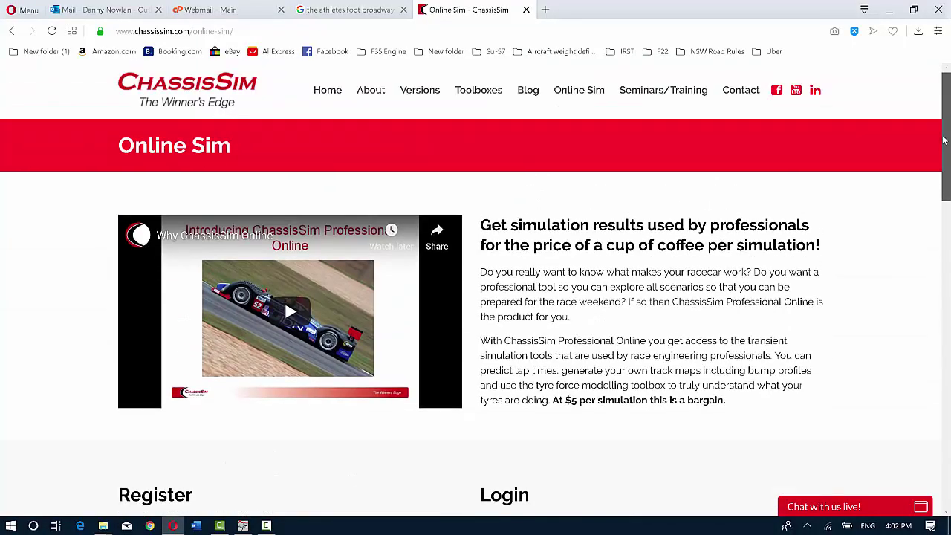
scroll(937, 187, down, 1)
scroll(933, 215, down, 3)
scroll(924, 259, down, 1)
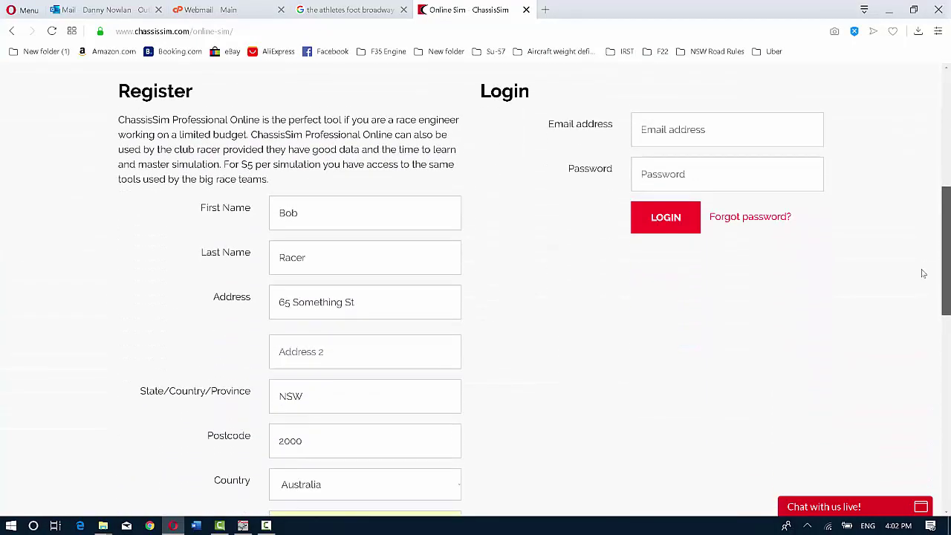
scroll(917, 275, down, 1)
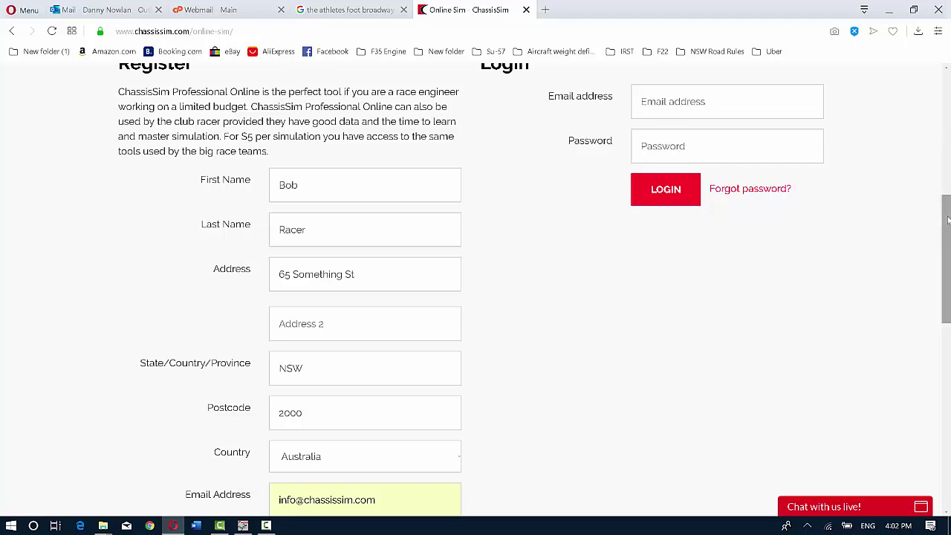
drag(947, 222, 947, 237)
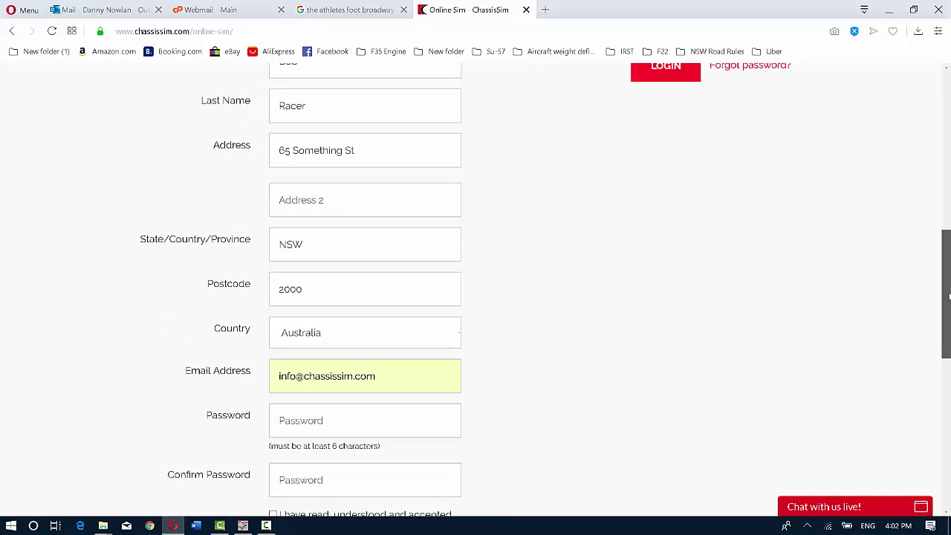
drag(949, 276, 948, 321)
click(303, 353)
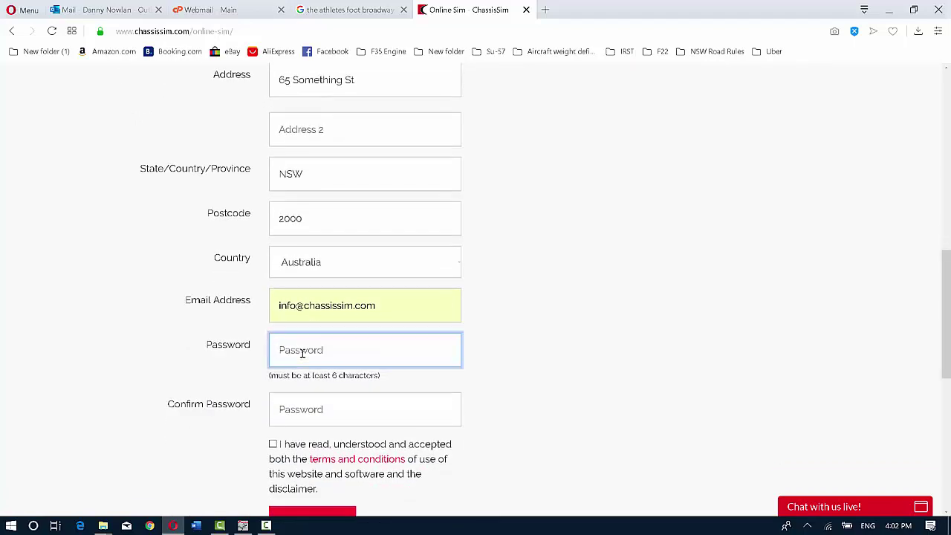
key(Tab)
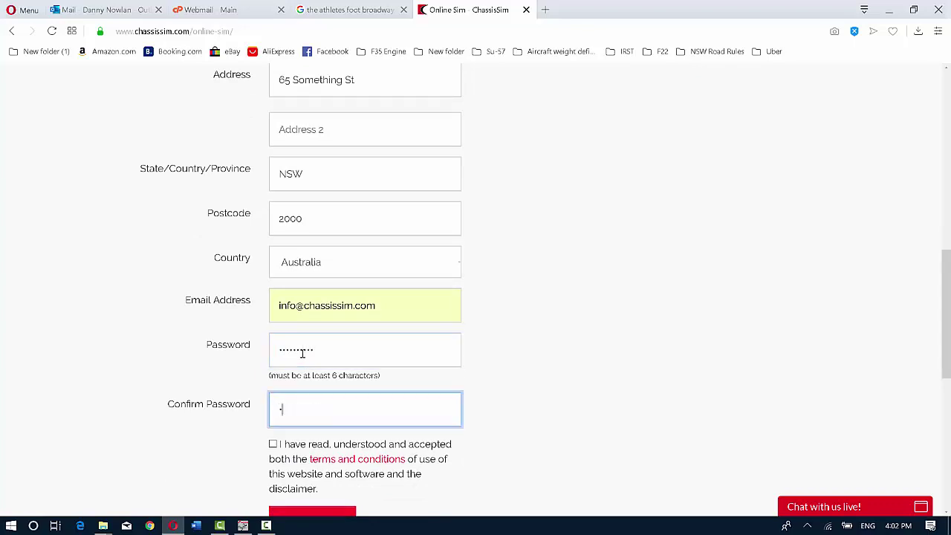
click(272, 444)
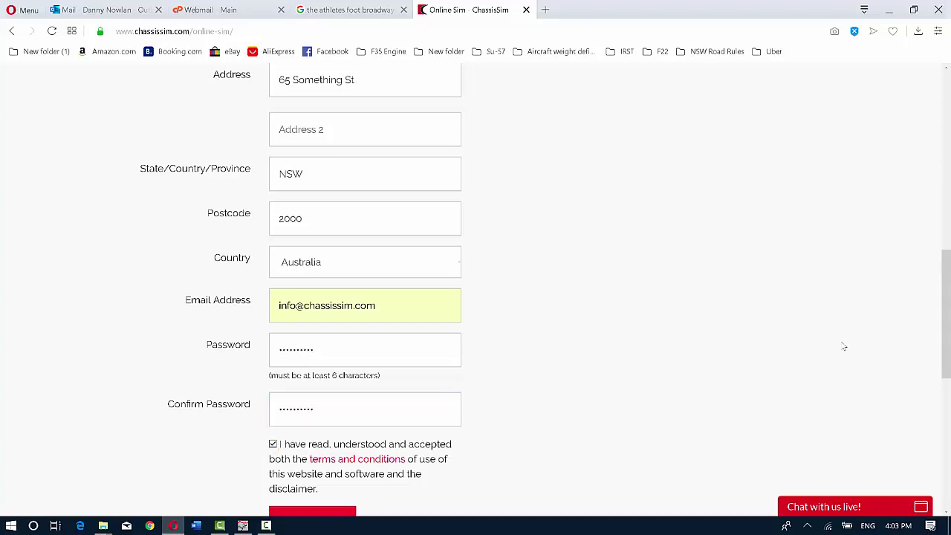
scroll(594, 386, down, 2)
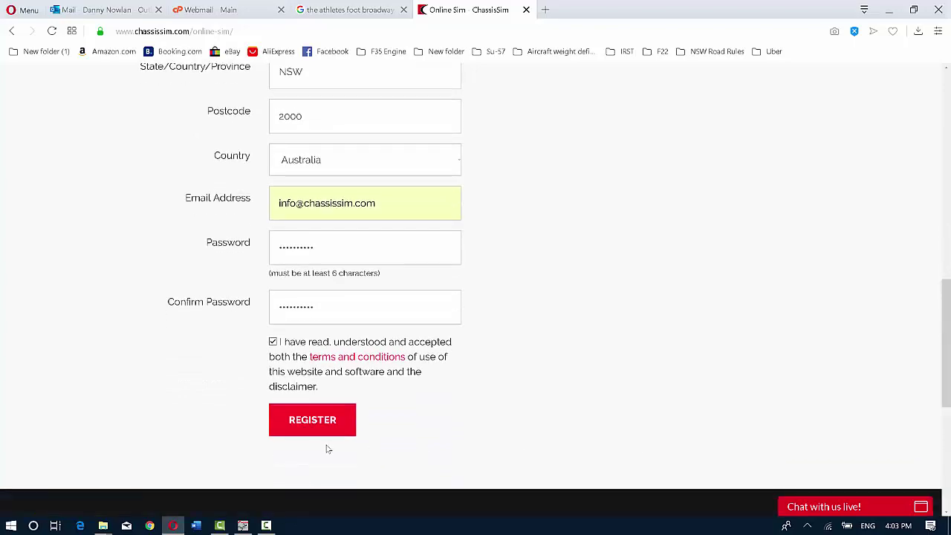
click(308, 421)
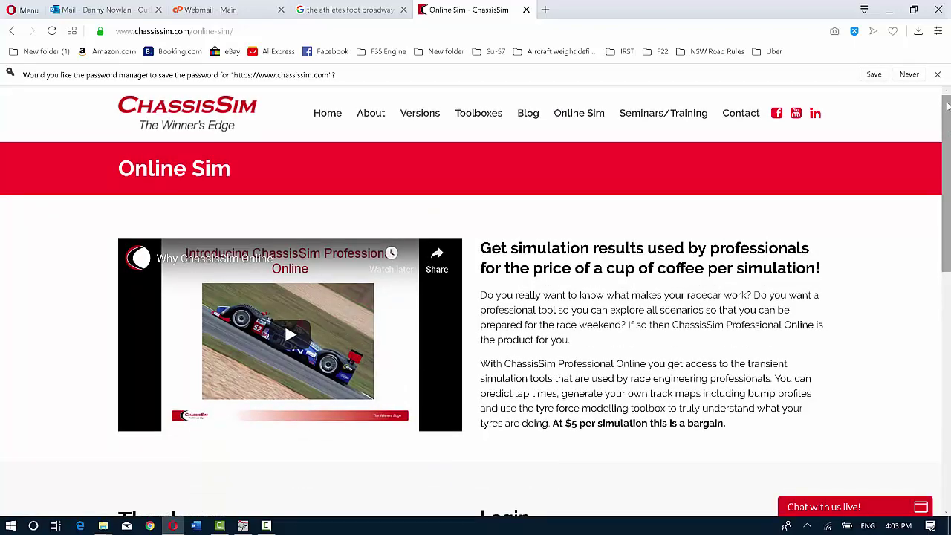
- Scroll the Online Sim page down to the Thank you account-setup notice
drag(947, 108, 948, 199)
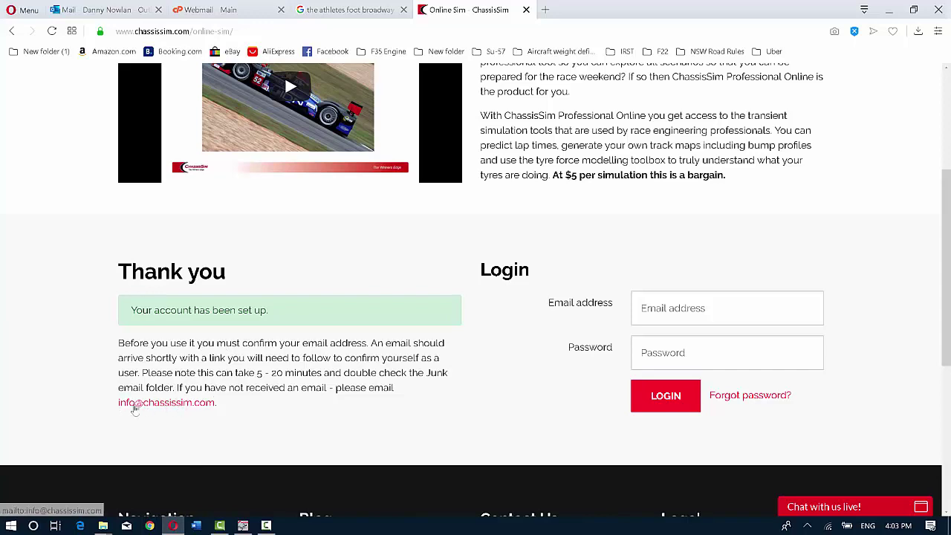
drag(117, 404, 224, 411)
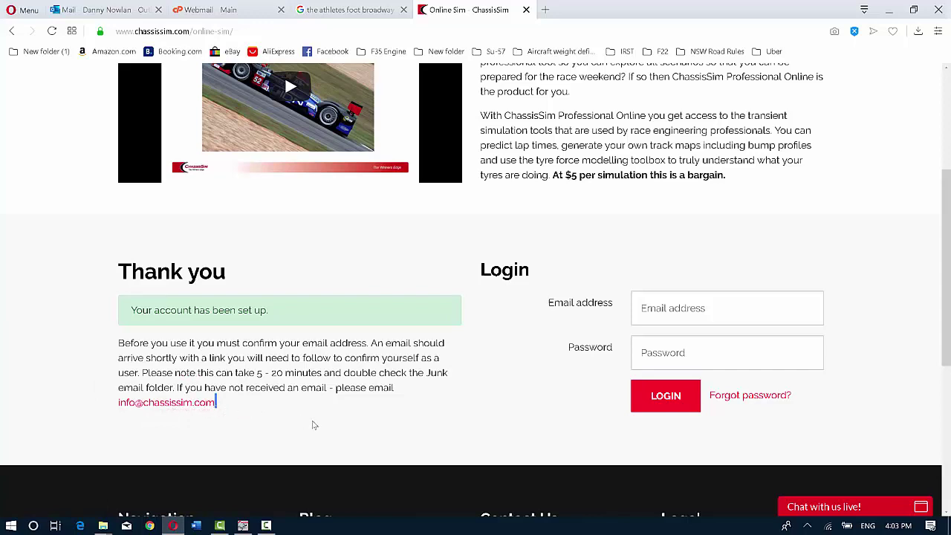
- Open the ChassisSim Confirmation Email in the Roundcube inbox and follow its Confirm link
click(220, 12)
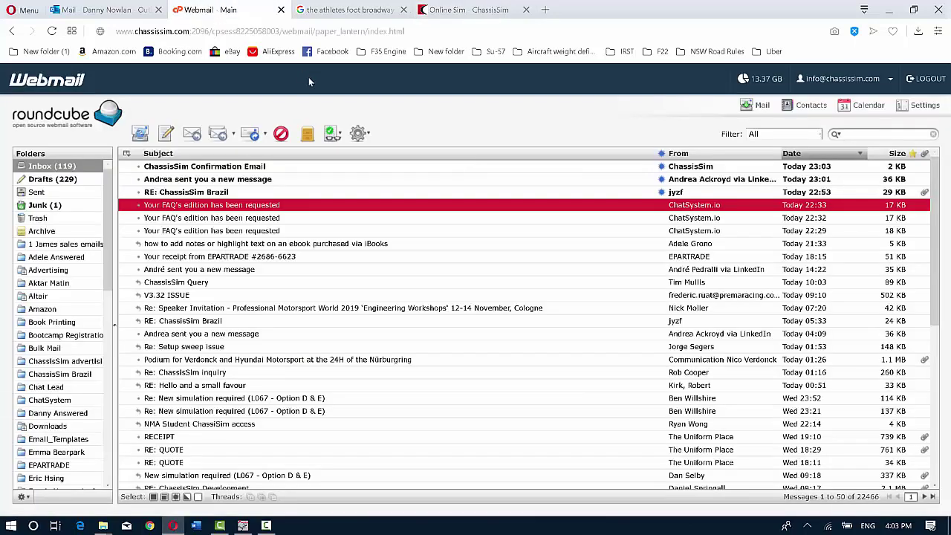
click(234, 168)
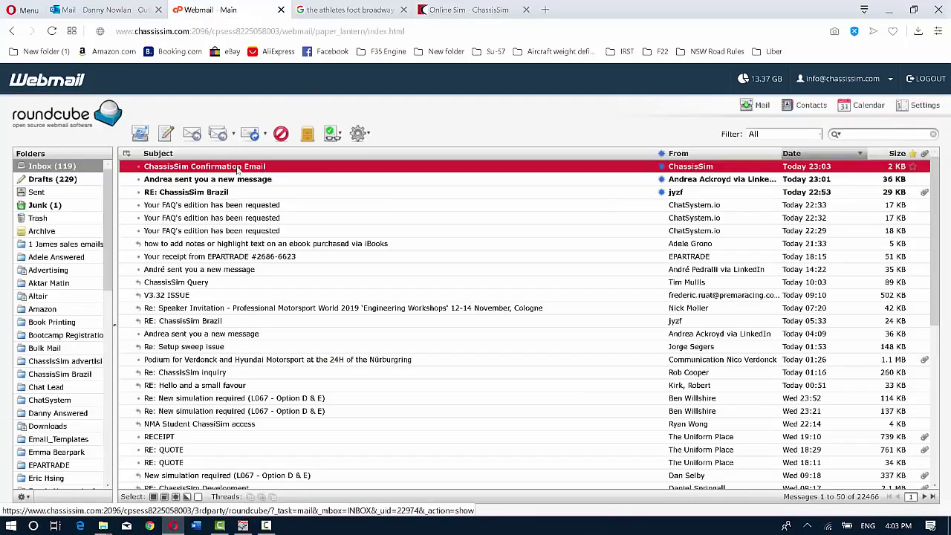
double_click(243, 170)
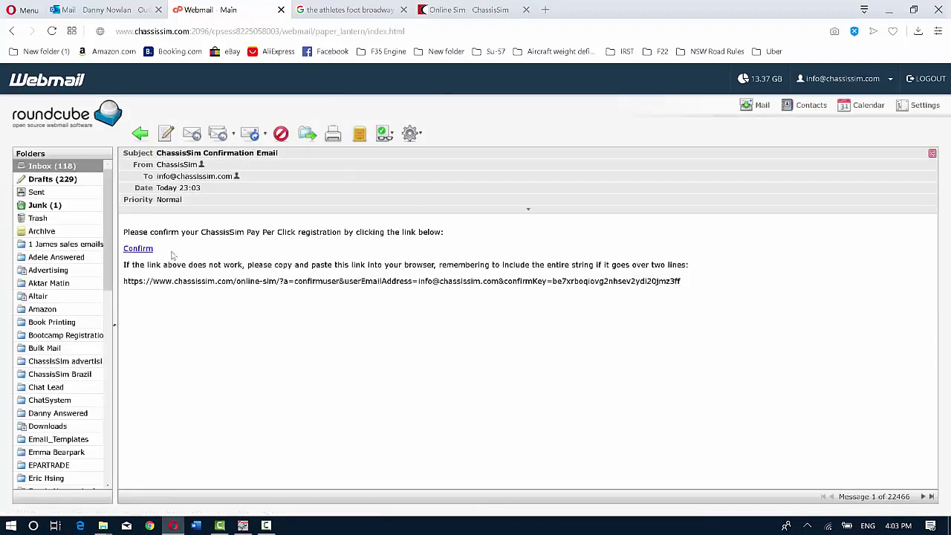
click(134, 250)
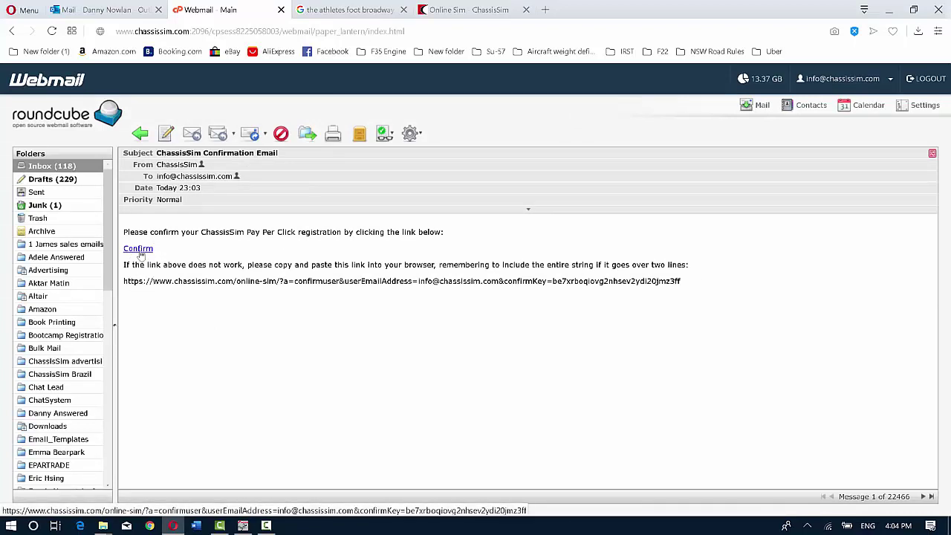
click(141, 254)
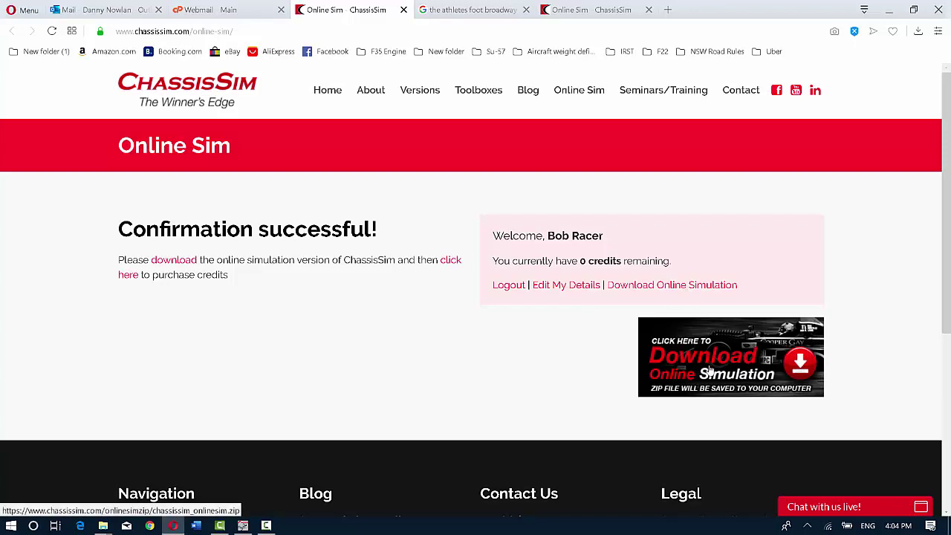
- Download the online simulation zip from the 'Click here to Download Online Simulation' banner
click(652, 287)
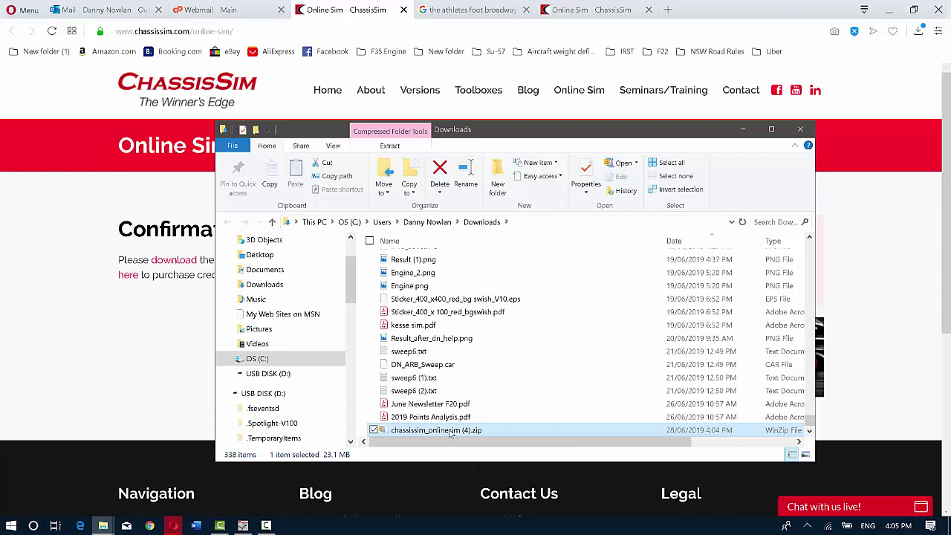
- Extract the downloaded zip and open the chassissim_onlinesim (4) folder holding the installer
right_click(450, 432)
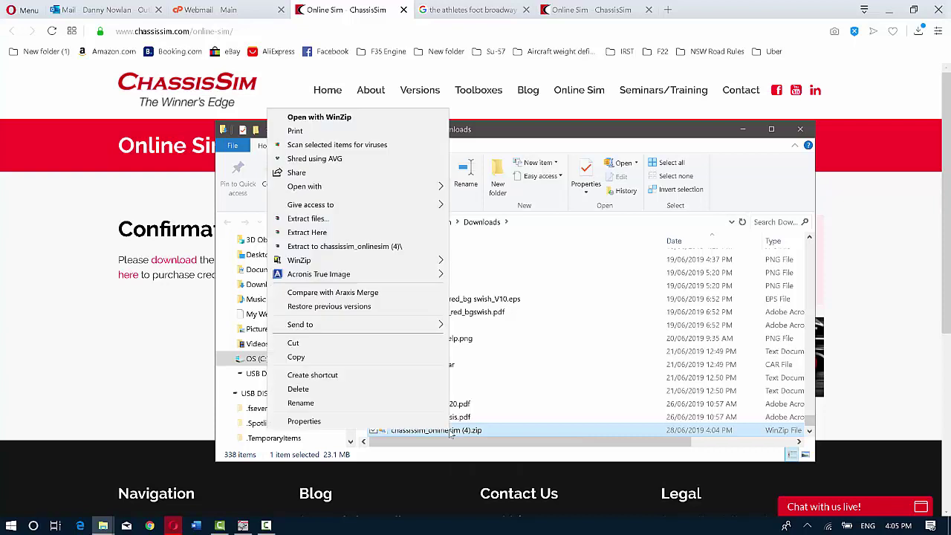
click(392, 246)
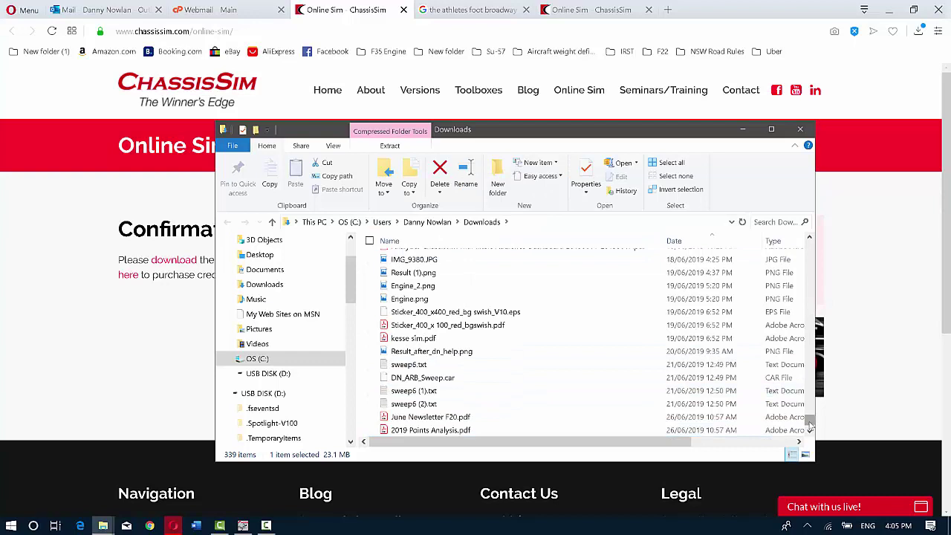
scroll(812, 421, down, 1)
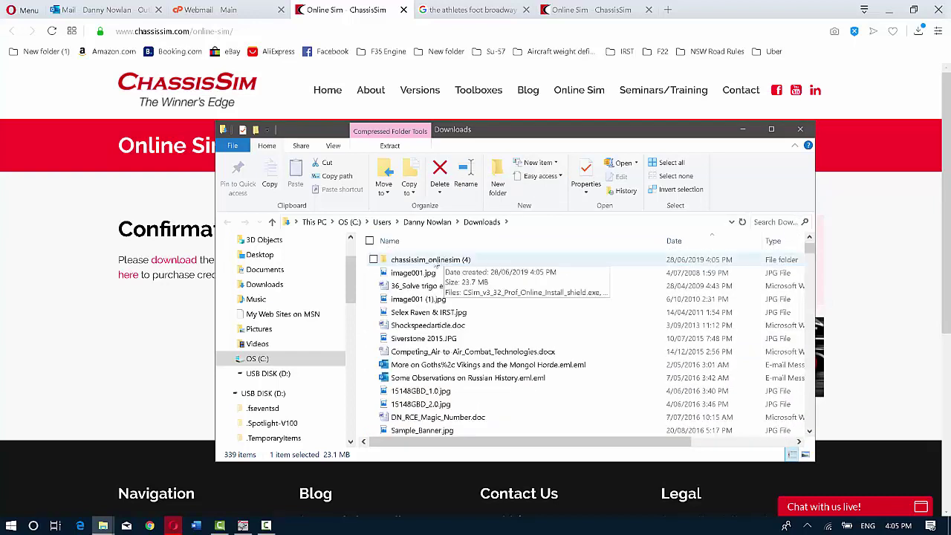
double_click(435, 261)
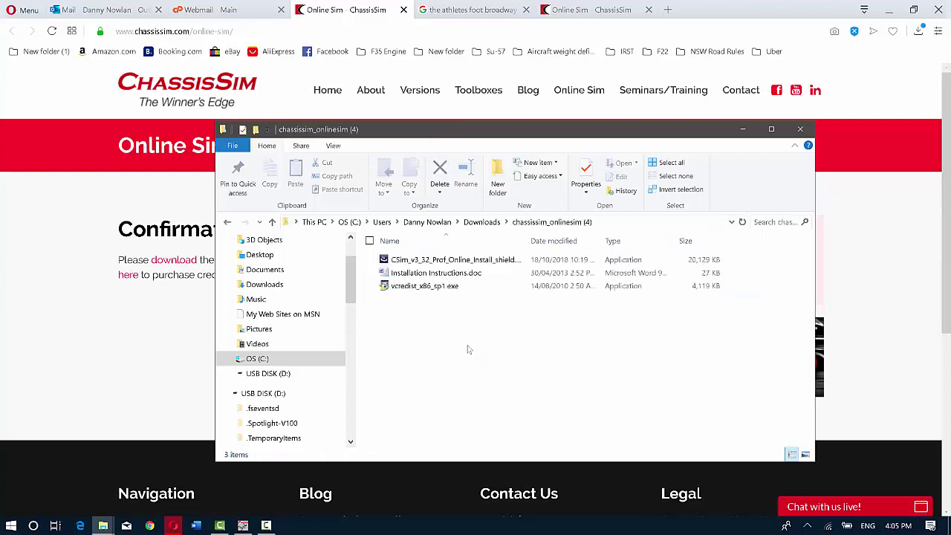
click(454, 262)
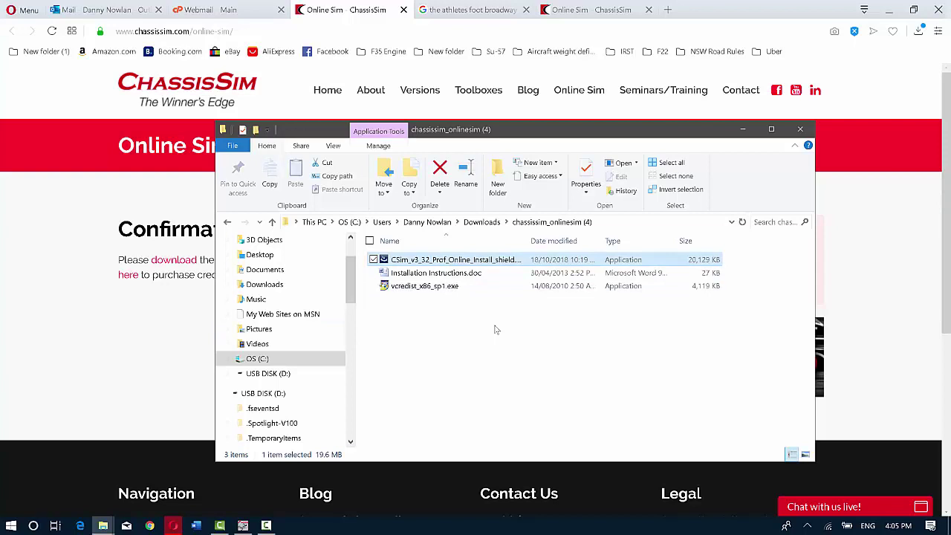
click(459, 341)
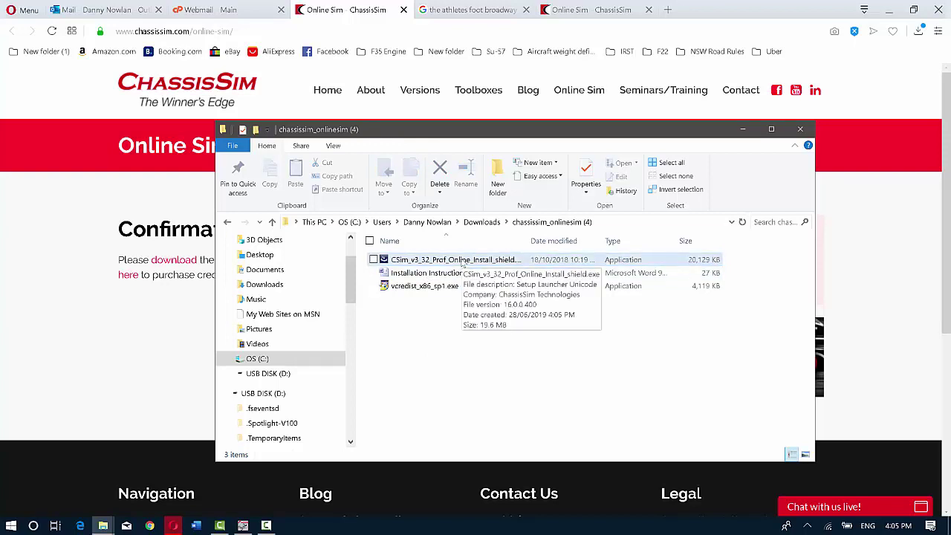
- Install ChassisSim v3.32 with the license accepted, default folder C:\ChassisSimTechnologies\ChassisSim_v3_32, and no readme
double_click(462, 262)
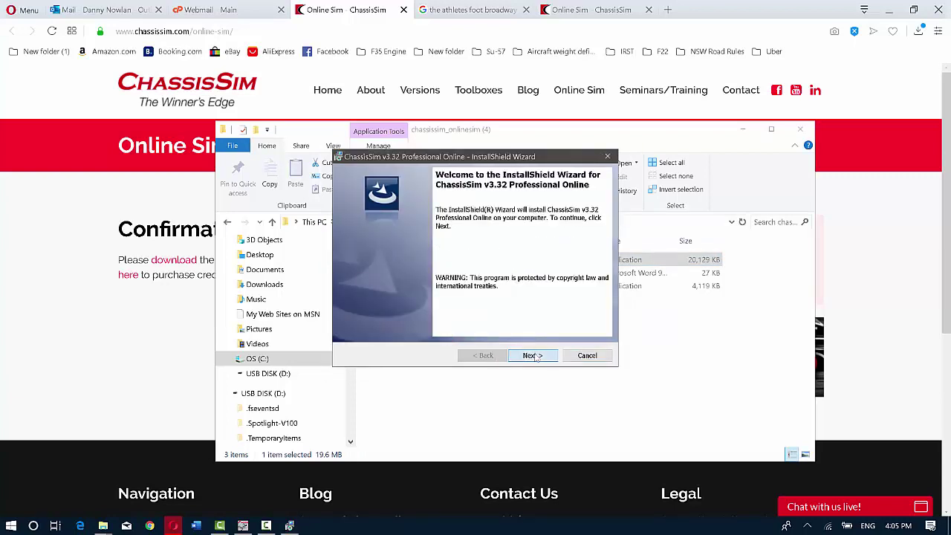
click(529, 356)
click(402, 316)
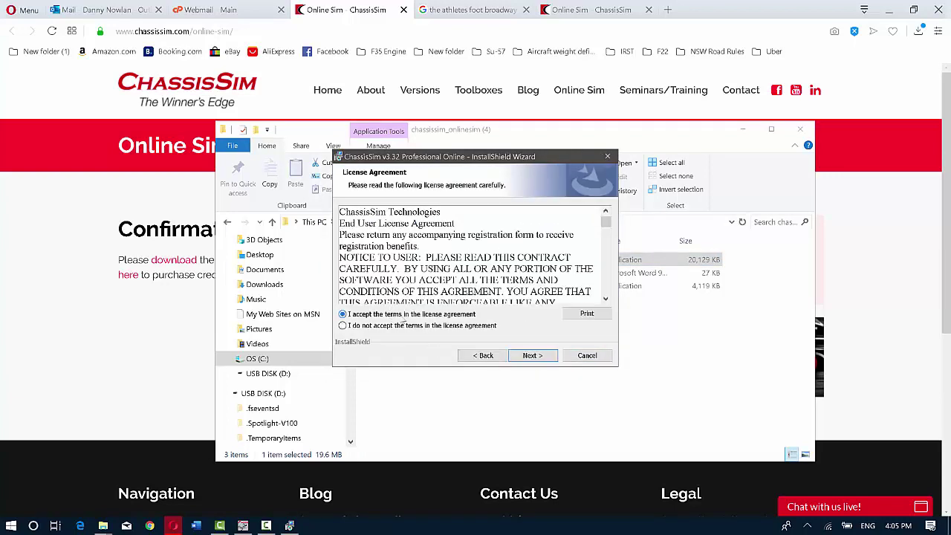
click(529, 355)
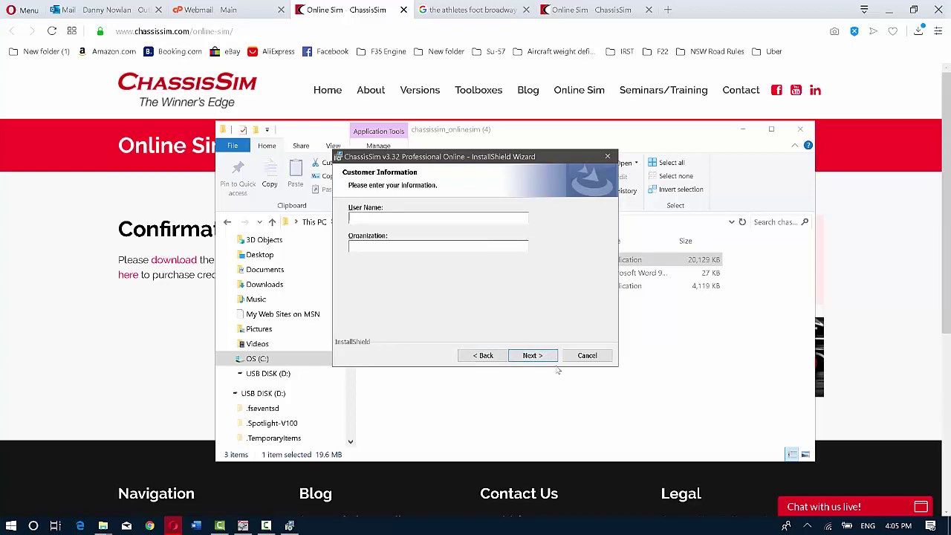
click(541, 357)
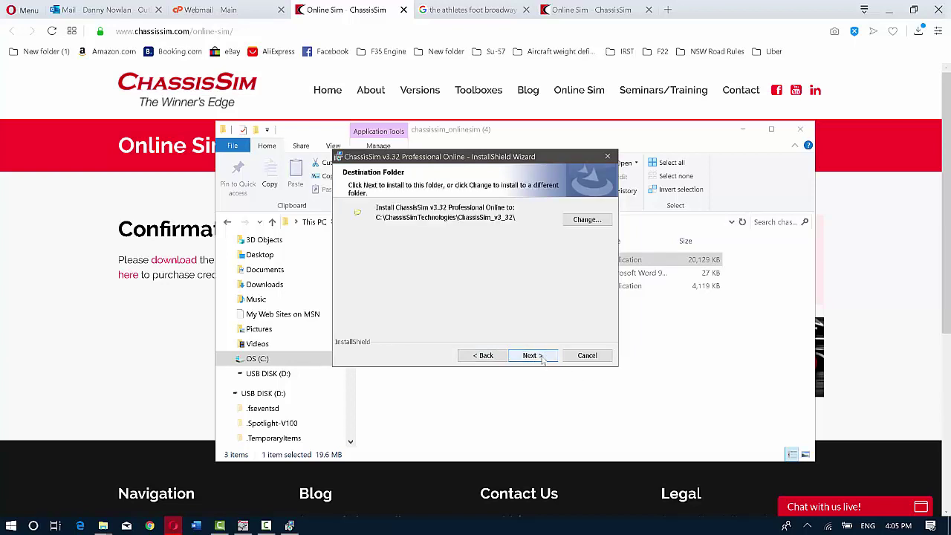
click(542, 357)
click(541, 357)
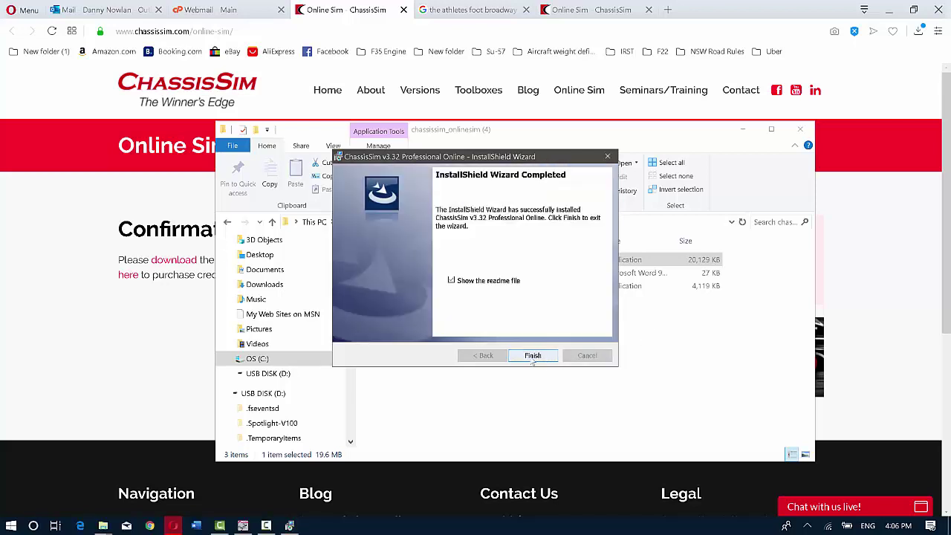
click(451, 281)
- Finish the installer and clear Opera, ChassisSim Elite and File Explorer off the desktop
click(531, 356)
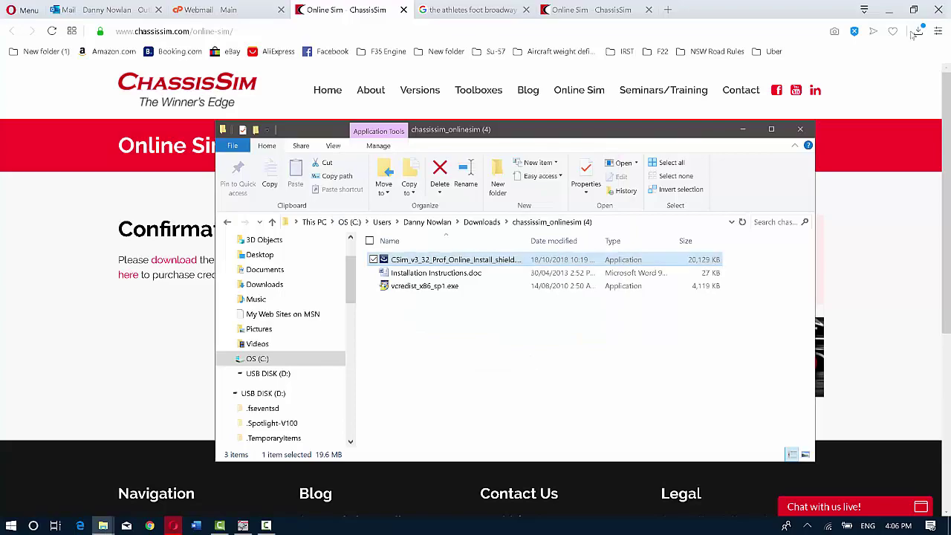
click(889, 10)
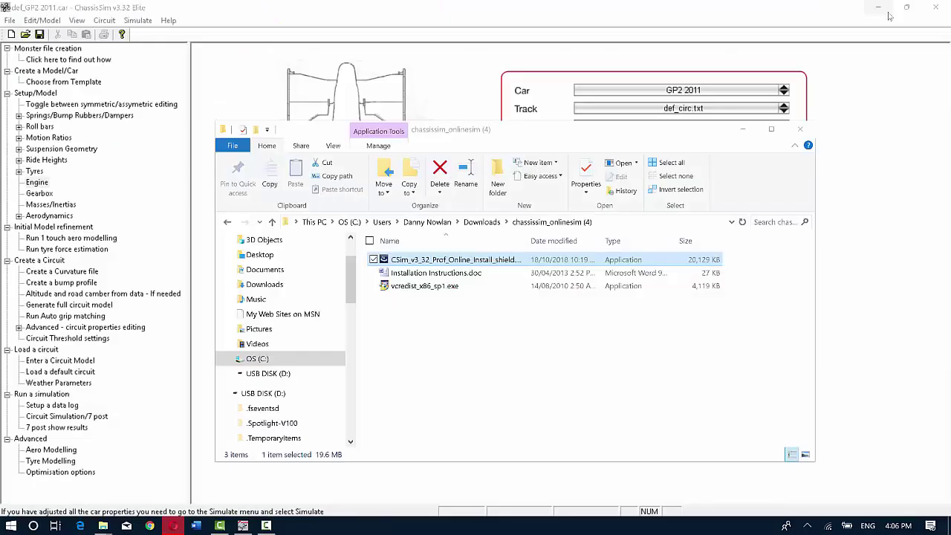
click(946, 8)
click(742, 129)
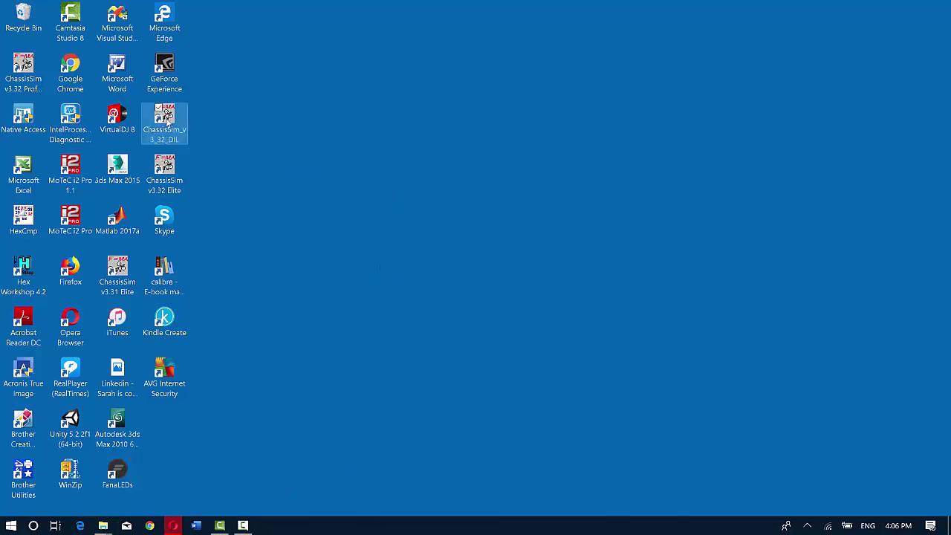
- Launch ChassisSim v3.32 Professional Online from its desktop shortcut
click(165, 169)
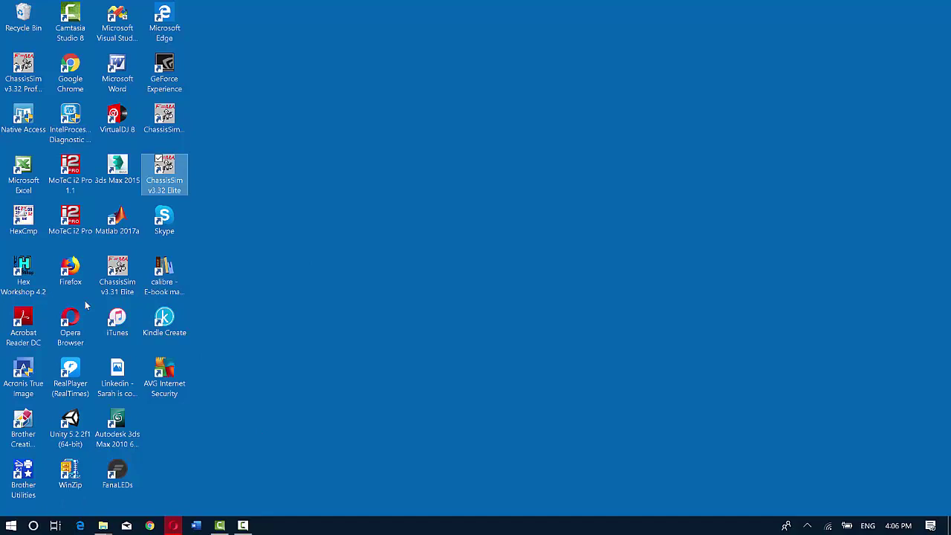
click(23, 73)
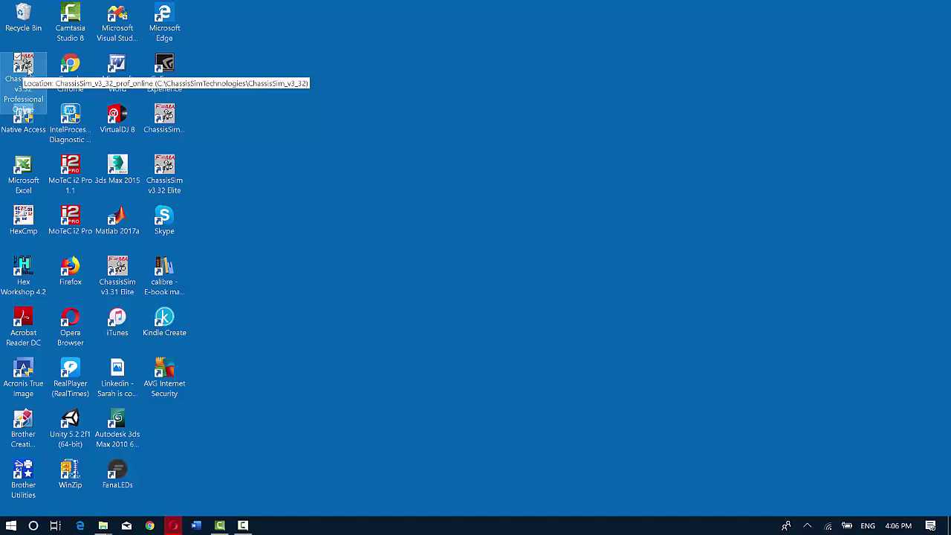
double_click(28, 69)
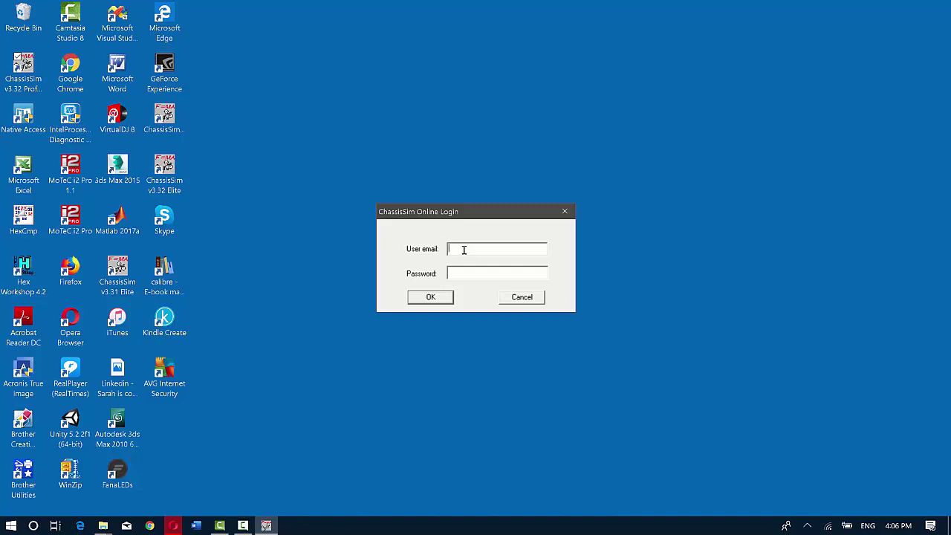
key(Tab)
text(**)
text(******)
click(430, 299)
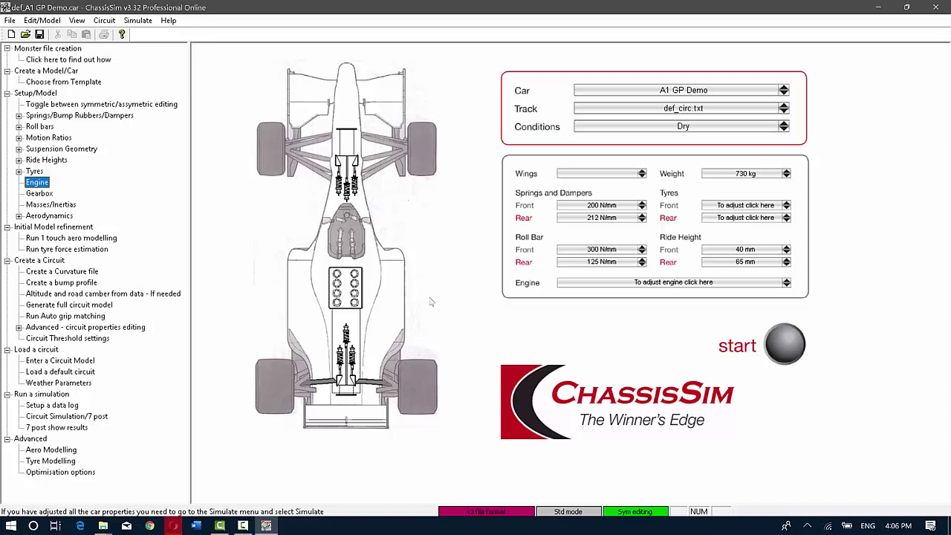
- Replace the A1 GP Demo car with the LP560 GT3 car template
click(768, 91)
click(533, 247)
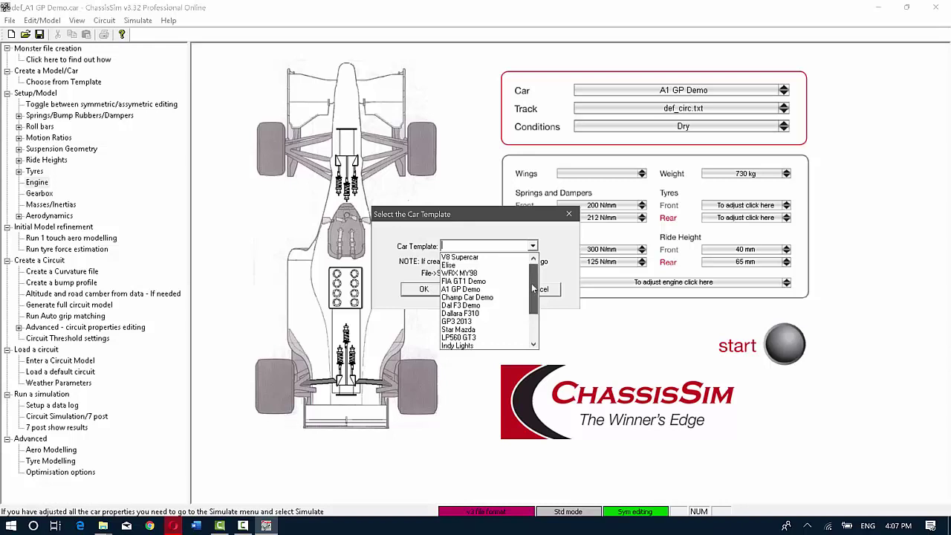
drag(532, 280, 532, 296)
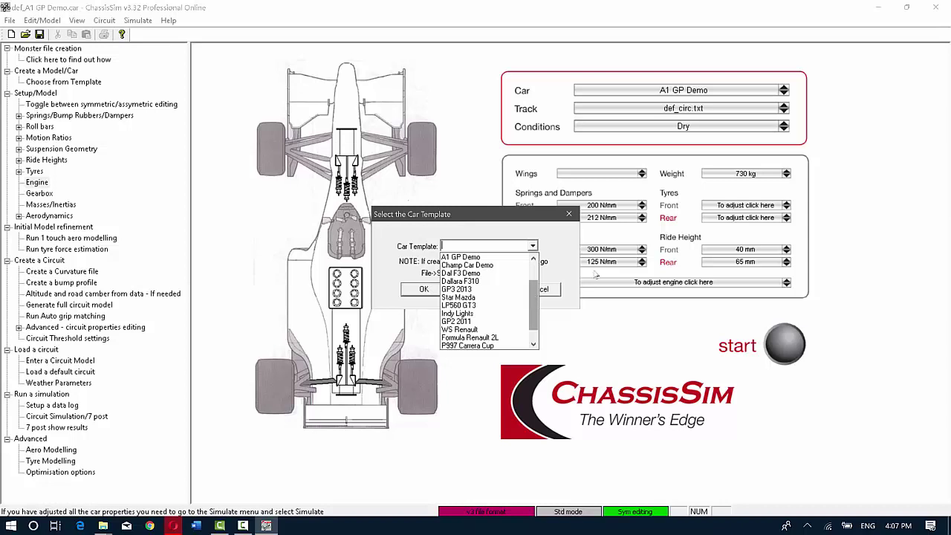
click(524, 304)
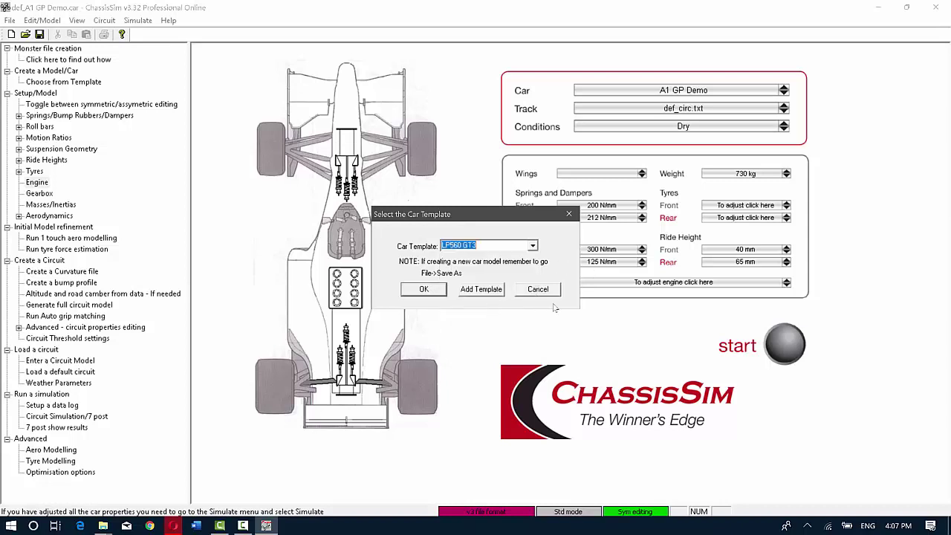
click(417, 292)
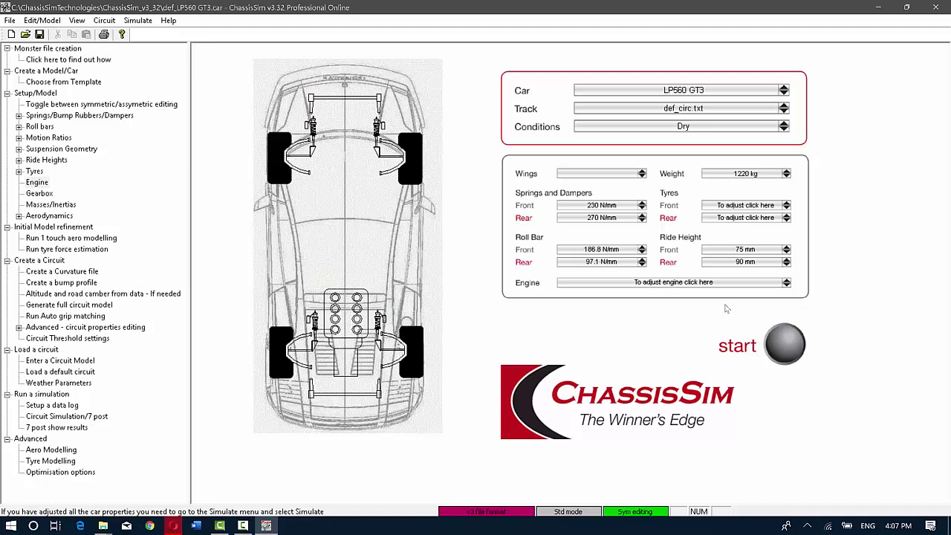
click(781, 349)
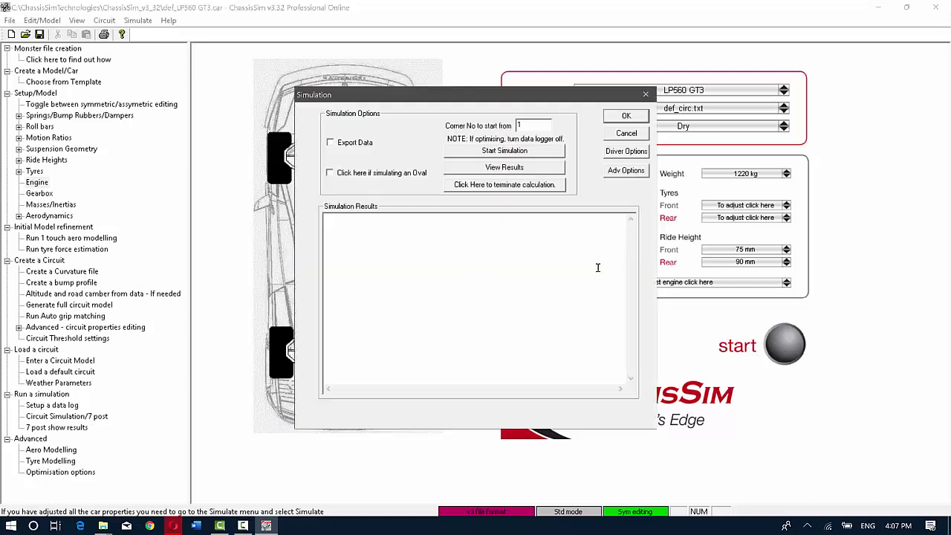
click(489, 152)
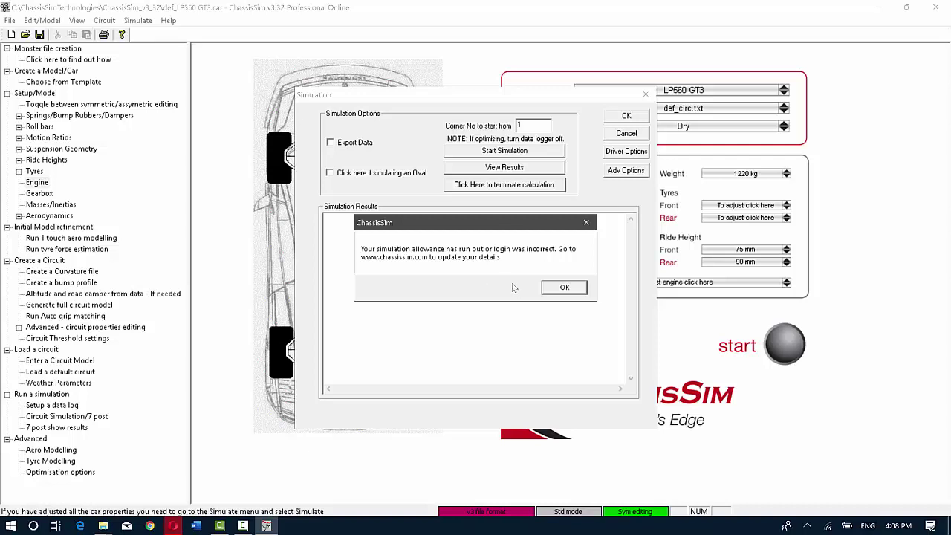
click(560, 289)
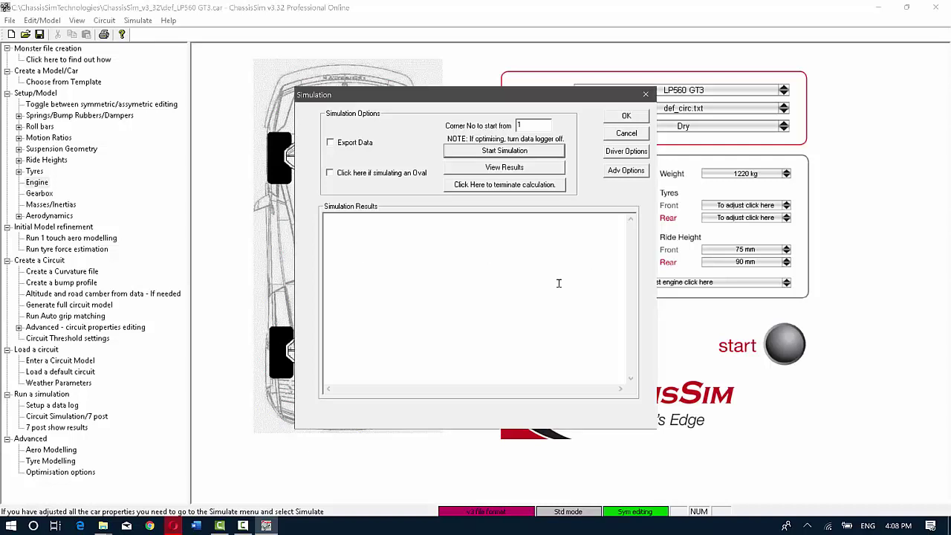
click(626, 133)
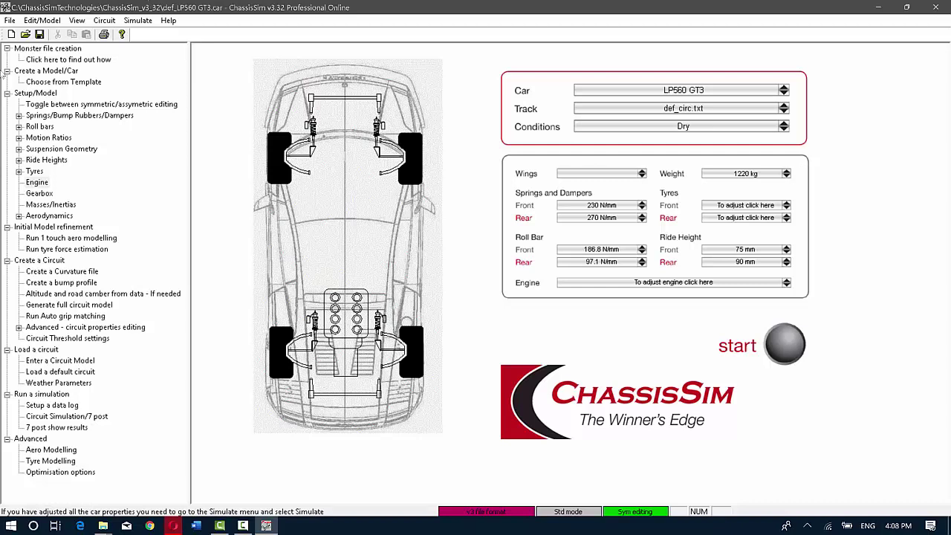
- Log in via File > ChassisSim Online Login as 'info', then open and cancel the Simulation window
click(10, 21)
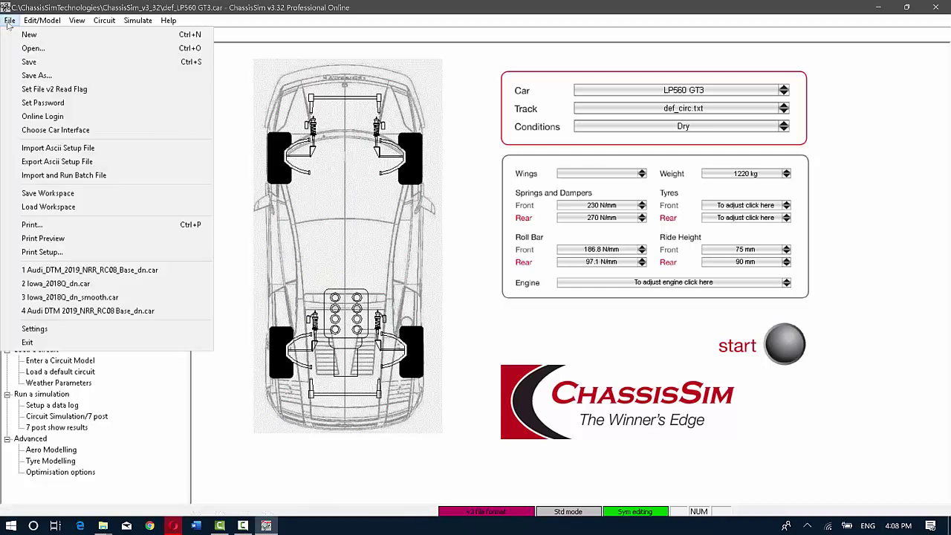
click(54, 117)
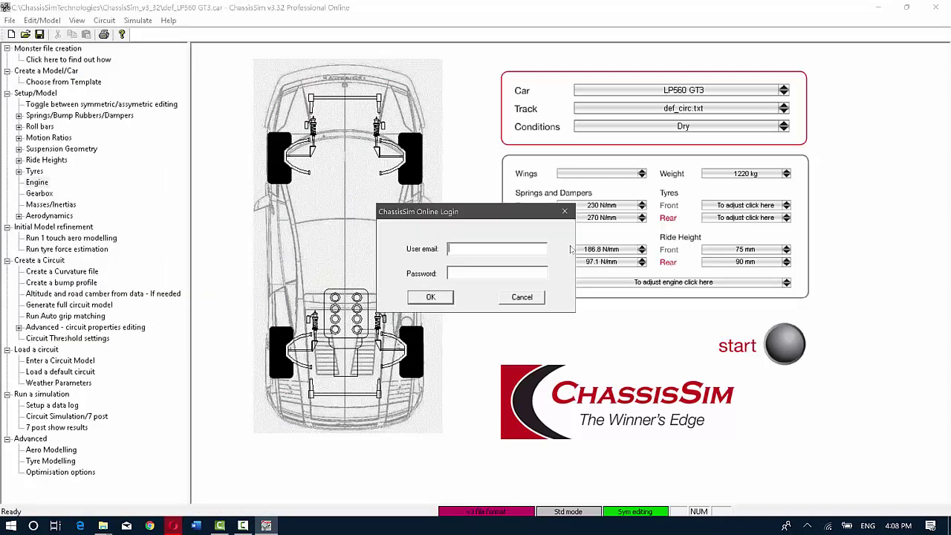
text(inf)
text(o)
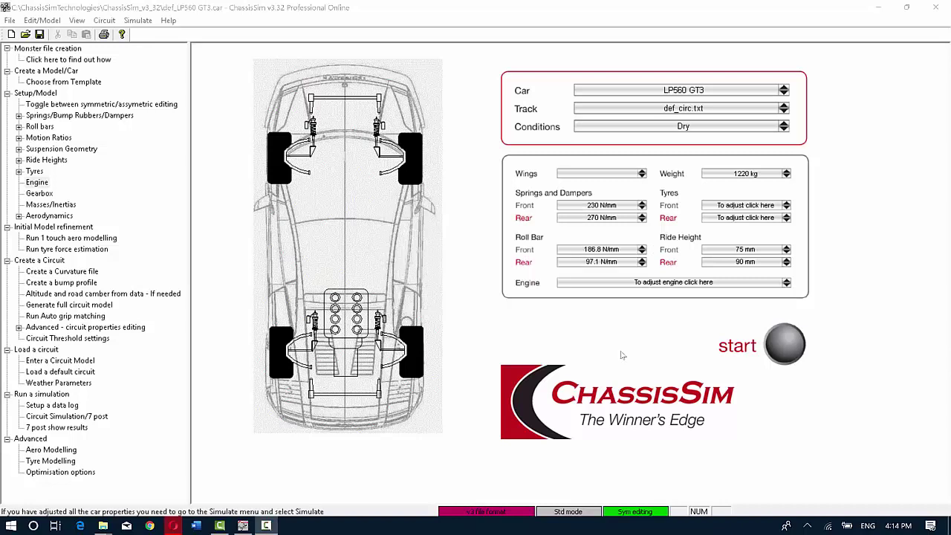
click(791, 349)
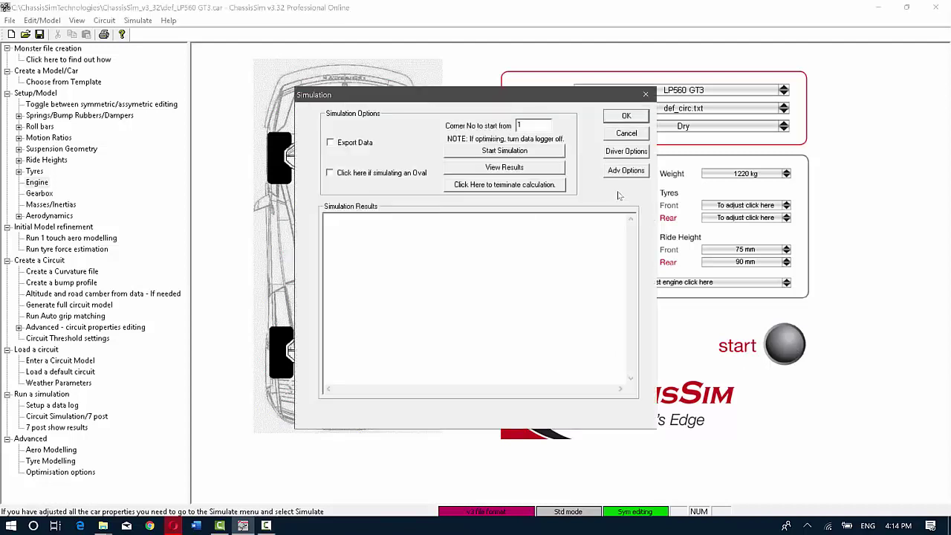
click(627, 133)
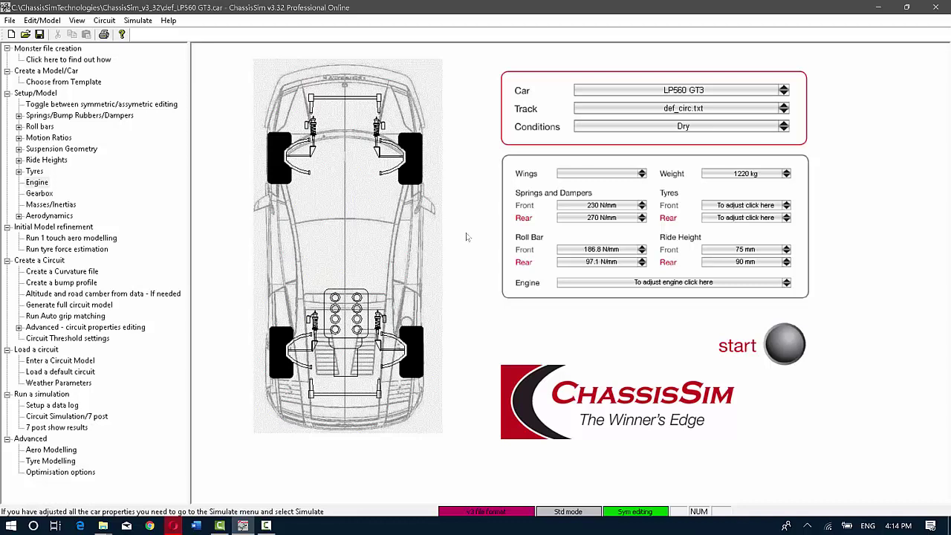
- View, then close, the Bump Profile Modelling and Tyre Force Modelling – Advanced settings
click(137, 20)
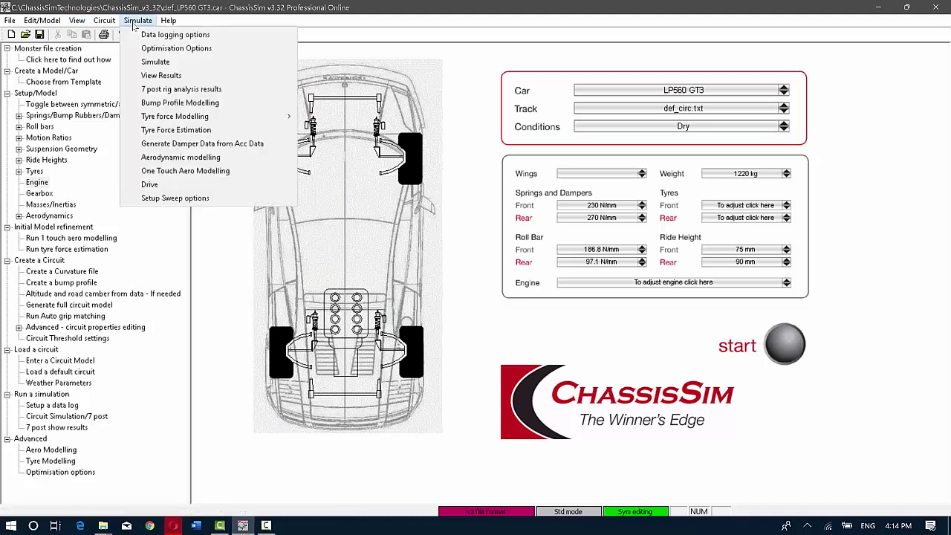
click(229, 103)
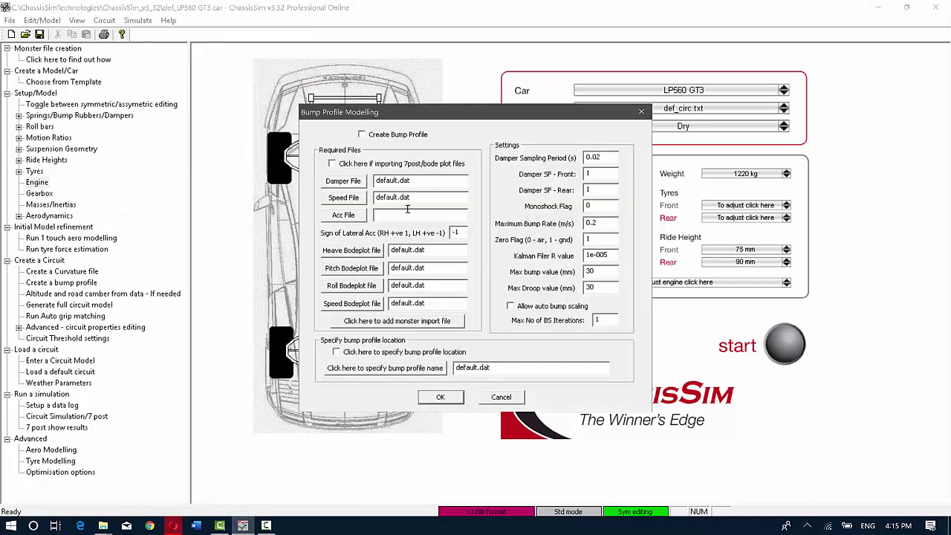
click(508, 398)
click(145, 22)
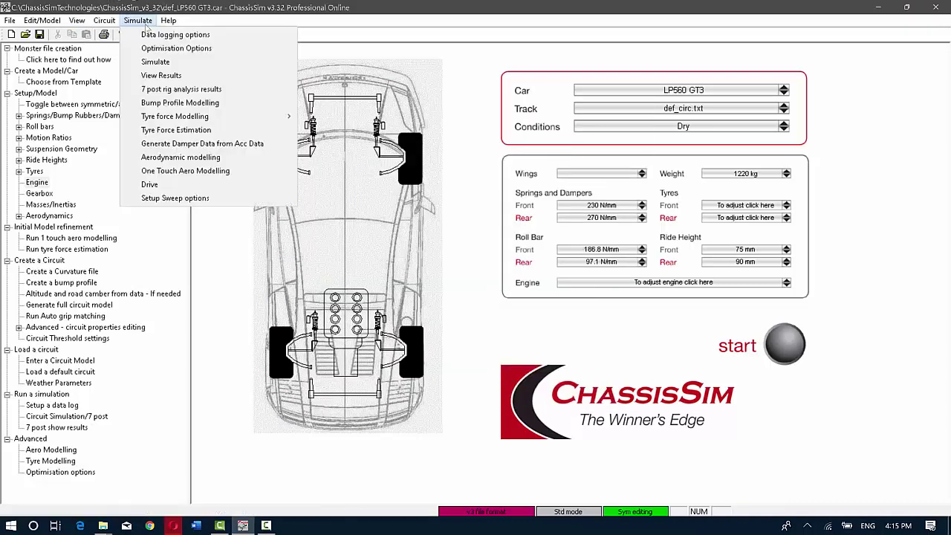
mouse_move(175, 116)
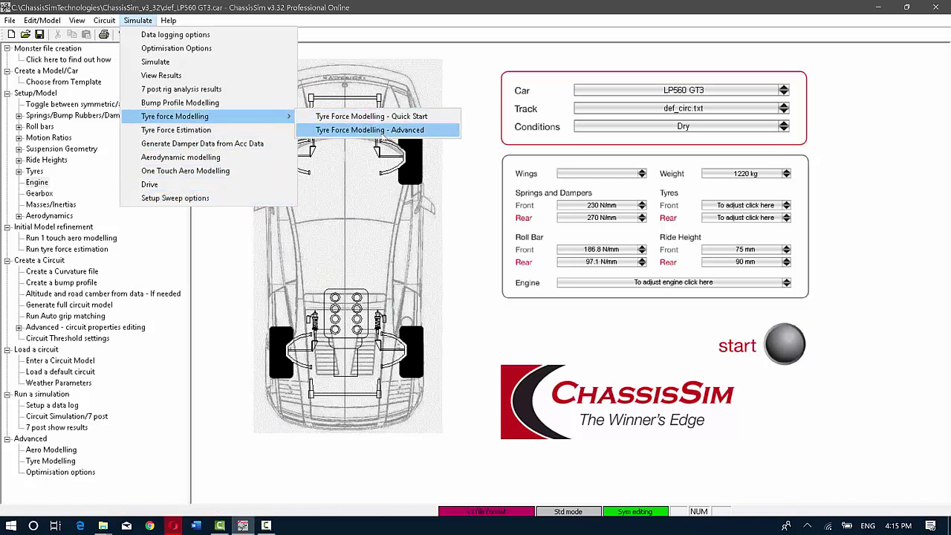
click(382, 132)
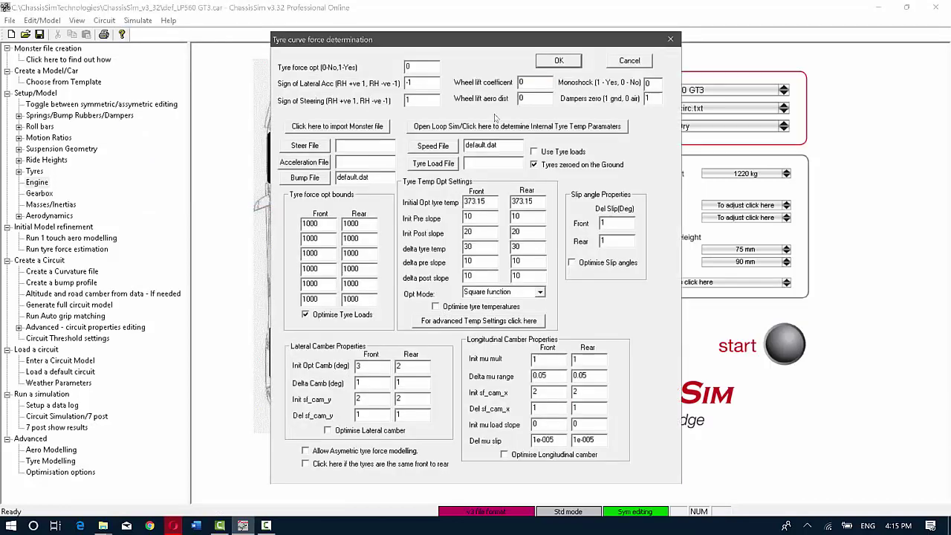
click(500, 127)
click(666, 17)
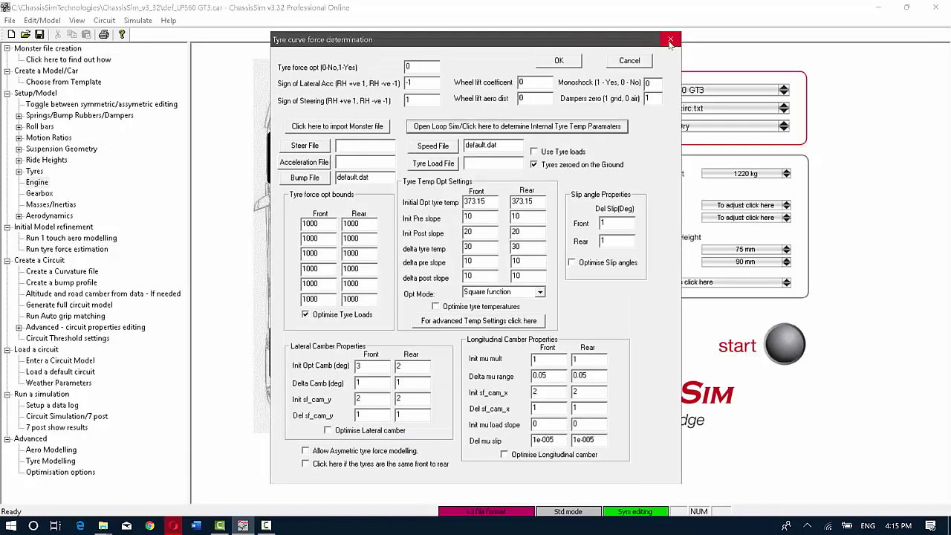
- Try Data Logging, Optimisation Options and another Simulate feature, dismissing each 'not available' message
click(670, 39)
click(137, 21)
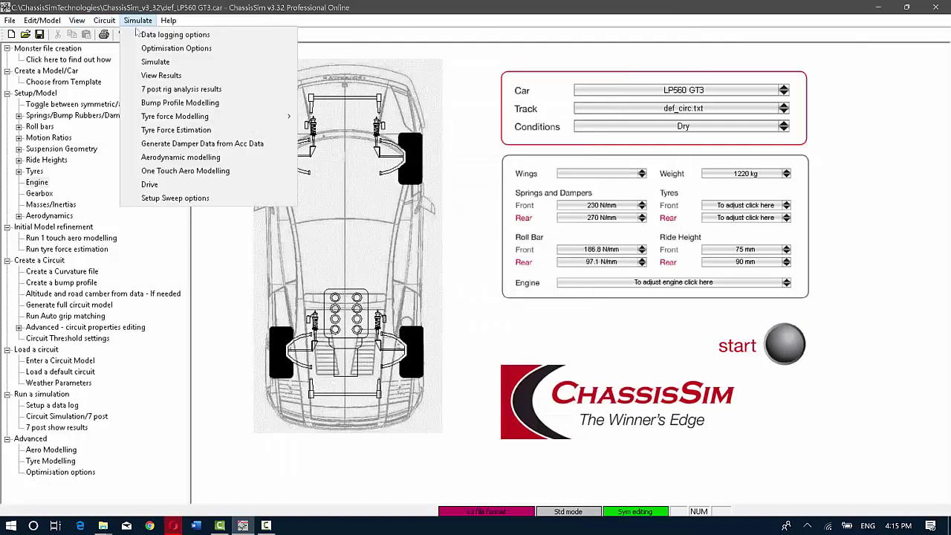
click(199, 90)
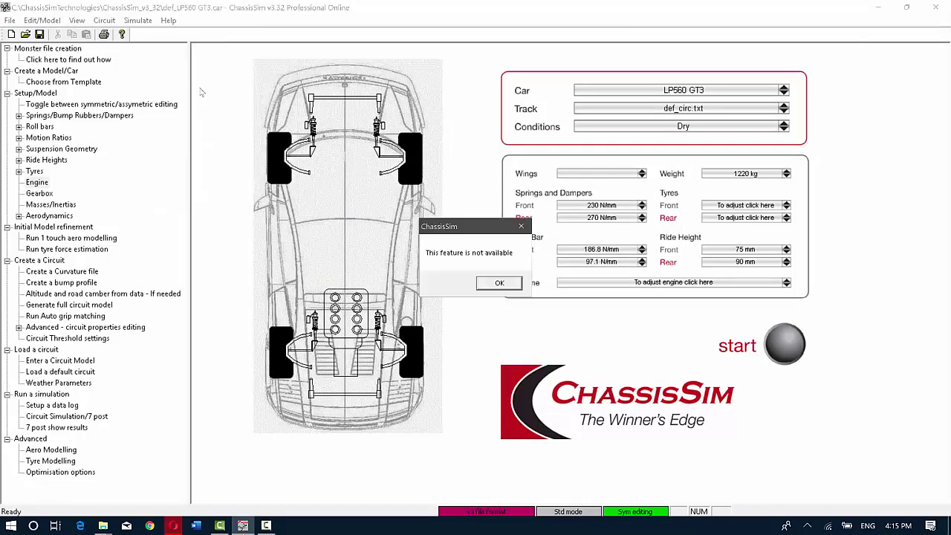
click(522, 226)
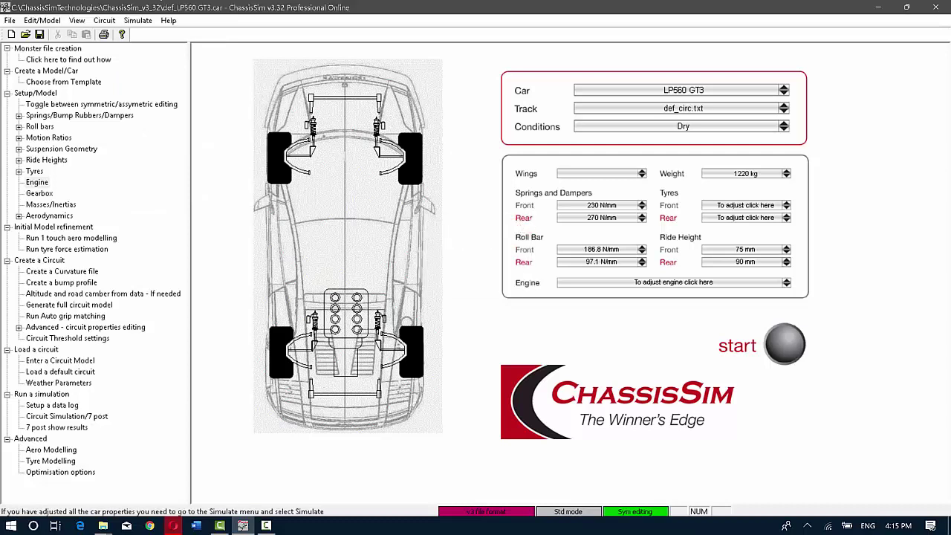
click(137, 21)
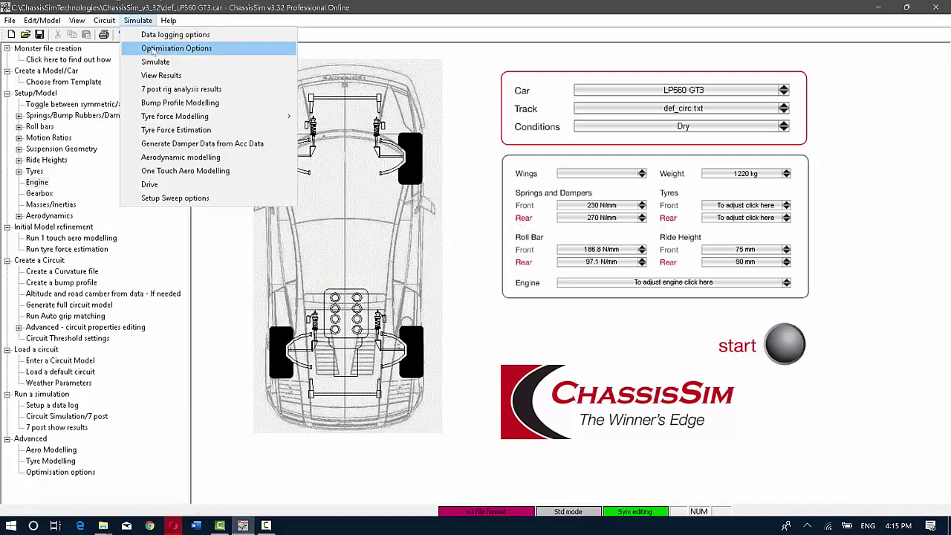
click(153, 49)
click(543, 220)
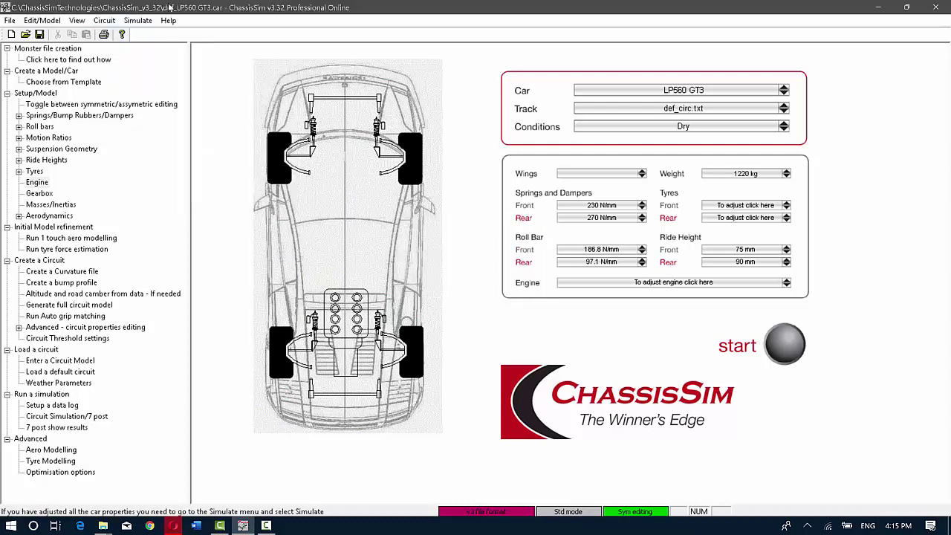
click(138, 21)
click(178, 194)
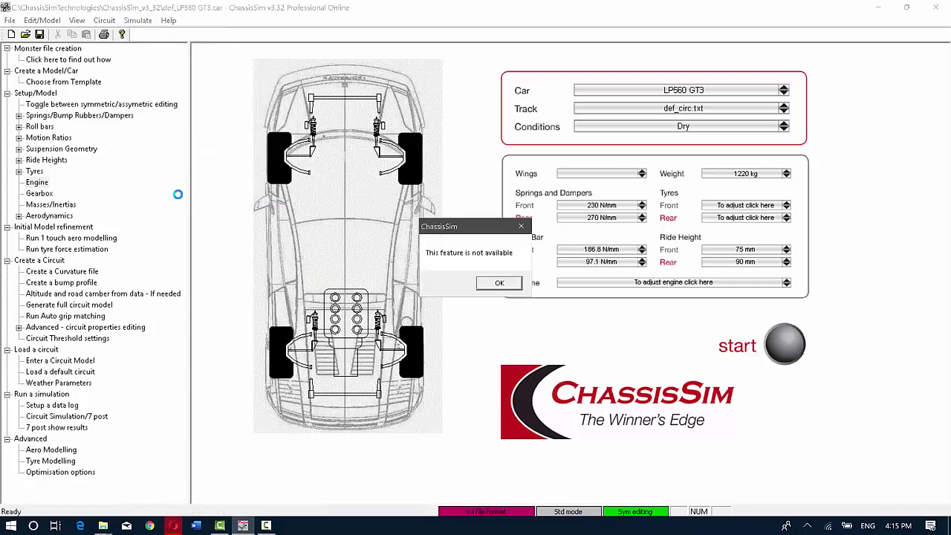
click(499, 283)
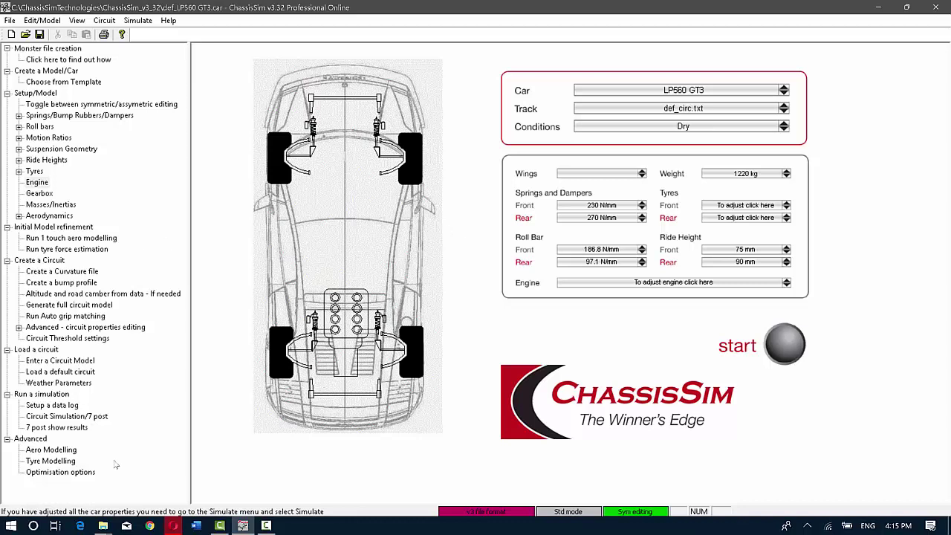
- Browse to C:\ChassisSimTechnologies\ChassisSim_v3_32 in File Explorer, review its files, then close Explorer
click(104, 526)
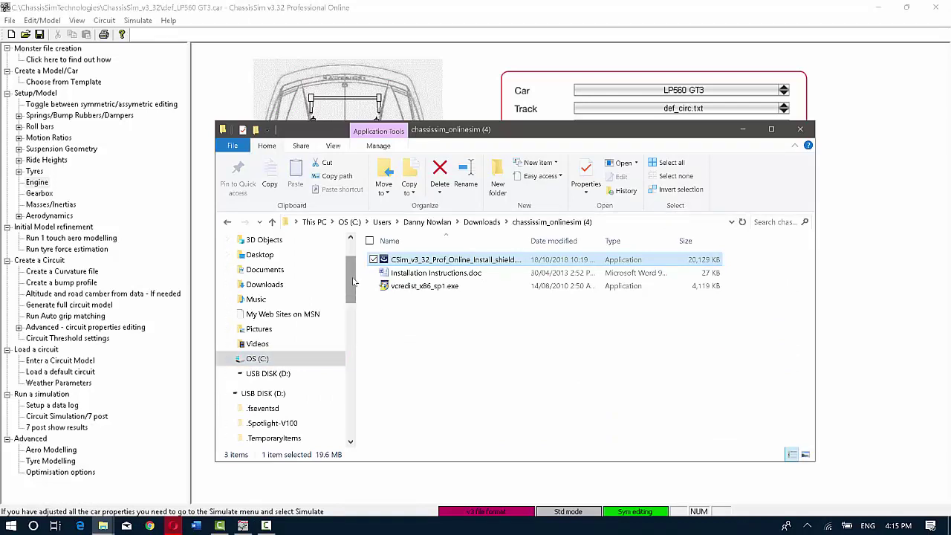
mouse_move(354, 285)
mouse_down()
mouse_move(350, 304)
mouse_move(347, 293)
mouse_up()
click(269, 286)
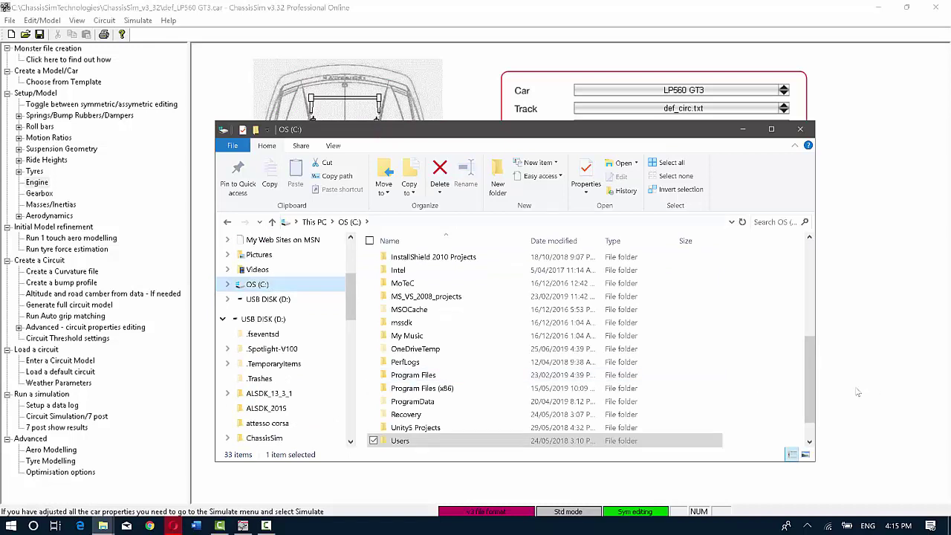
drag(810, 396, 806, 313)
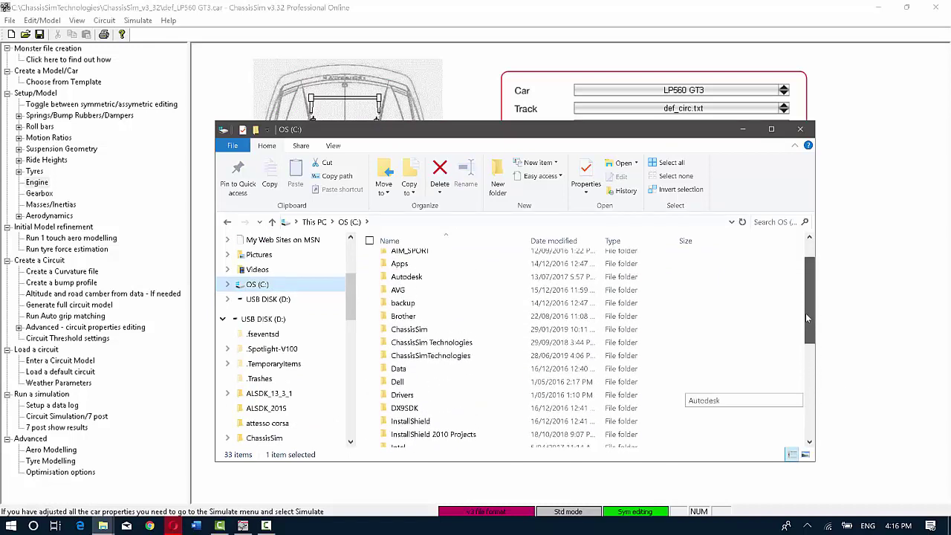
click(449, 358)
double_click(449, 359)
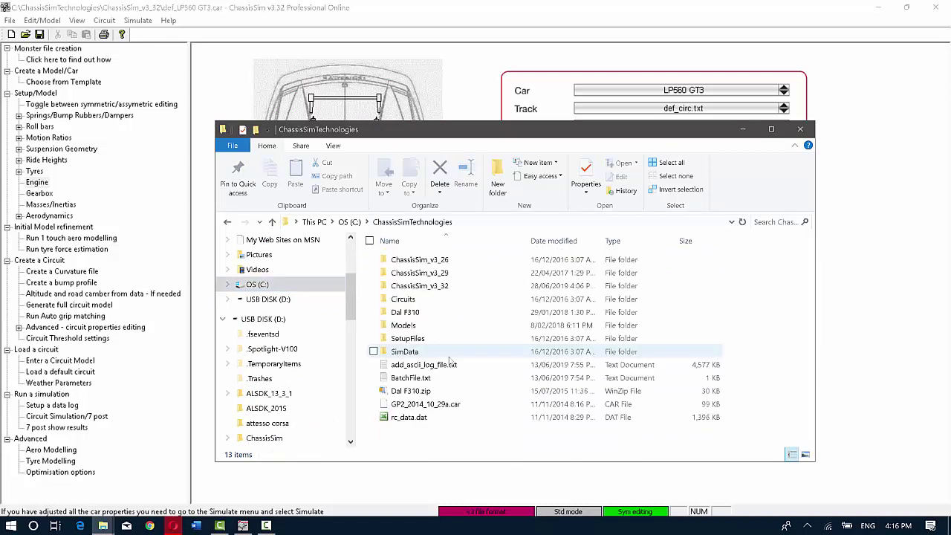
double_click(438, 286)
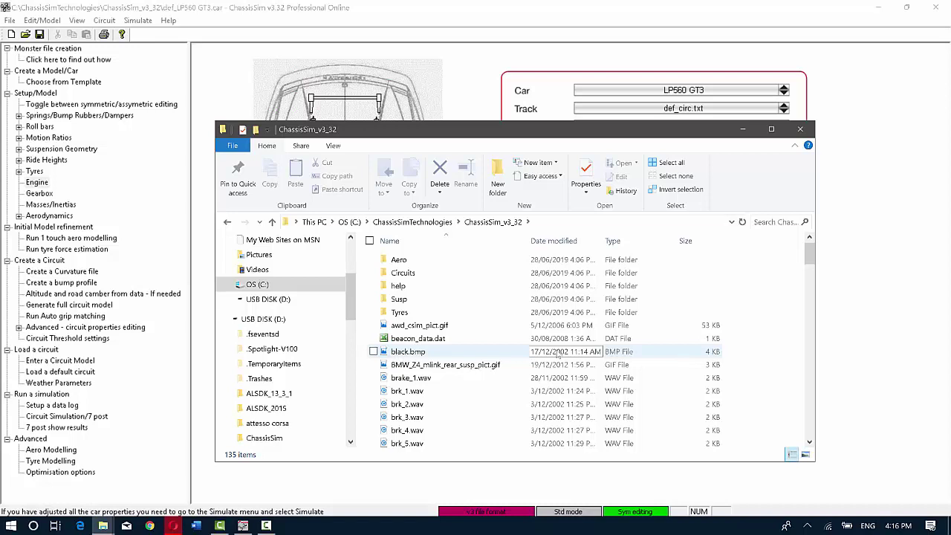
click(800, 133)
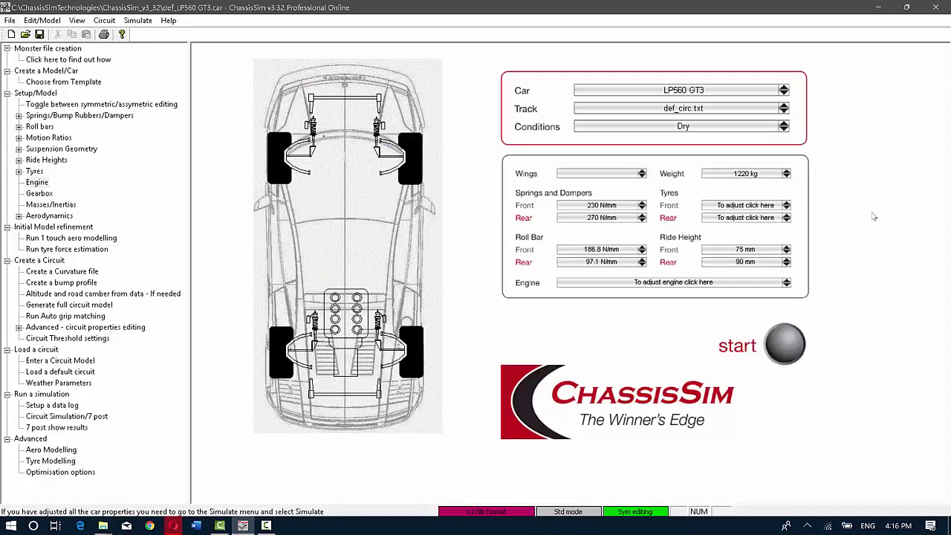